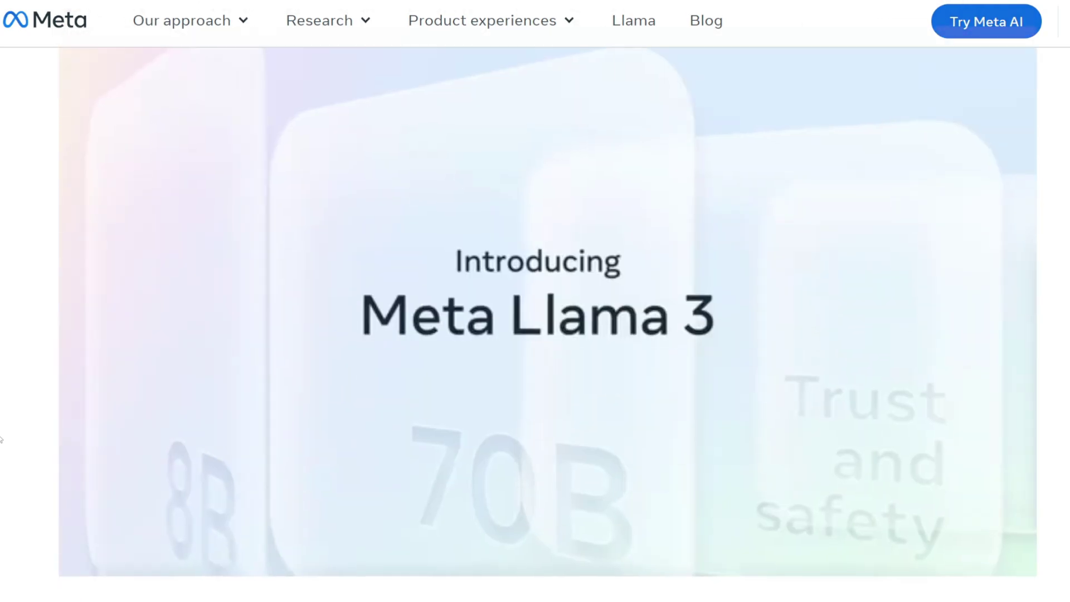
Read the Meta Llama 3 post from Takeaways through performance charts to instruction fine-tuning
{"action": "scroll", "coordinate": [2, 439], "scroll_direction": "down", "scroll_amount": 5}
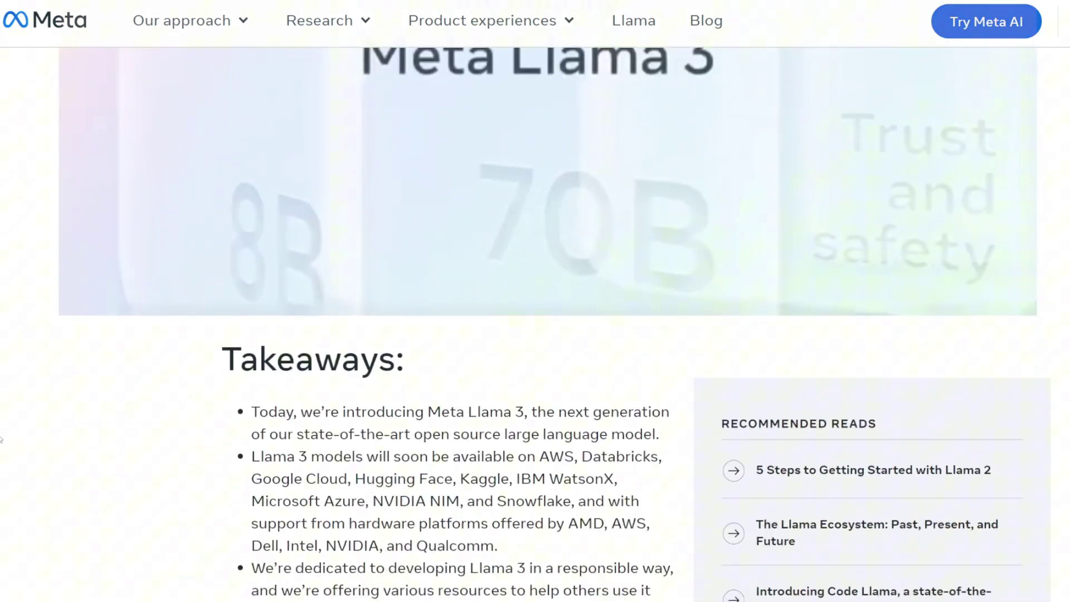
{"action": "scroll", "coordinate": [2, 438], "scroll_direction": "down", "scroll_amount": 10}
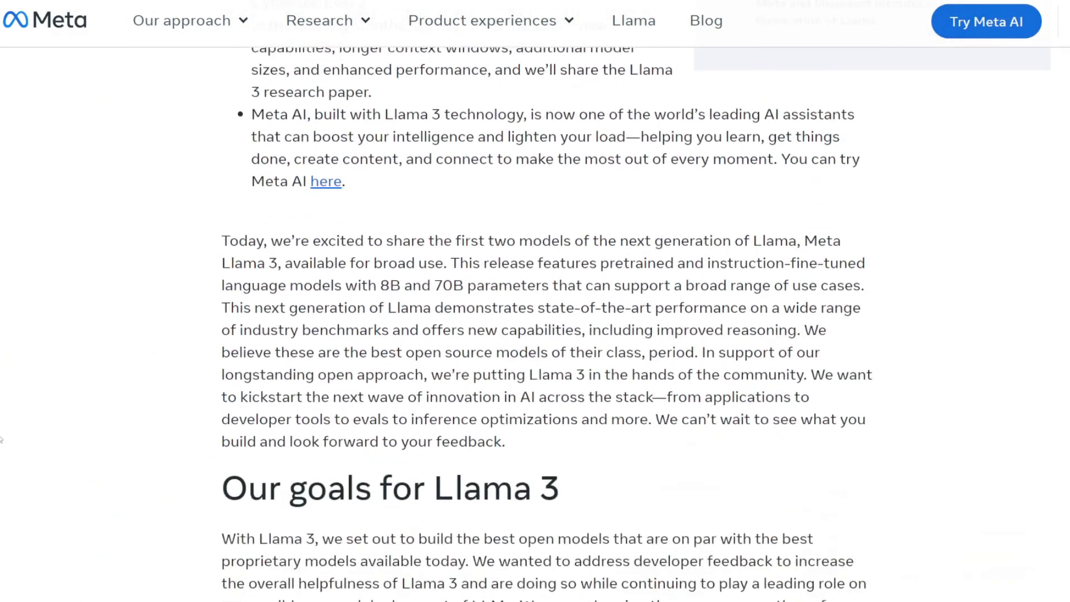
{"action": "scroll", "coordinate": [1, 438], "scroll_direction": "down", "scroll_amount": 1}
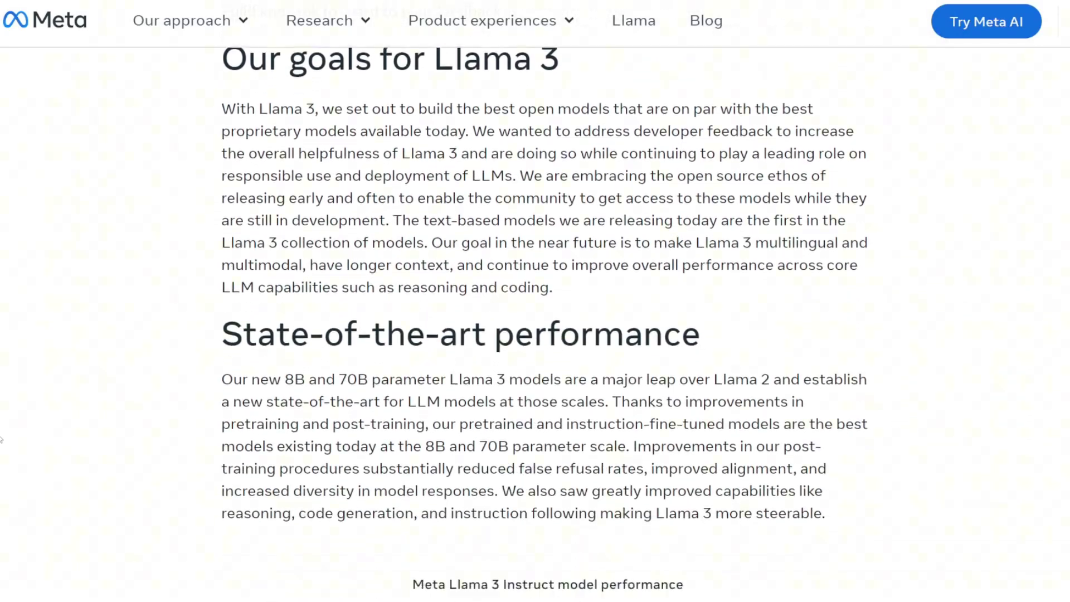
{"action": "scroll", "coordinate": [2, 438], "scroll_direction": "down", "scroll_amount": 6}
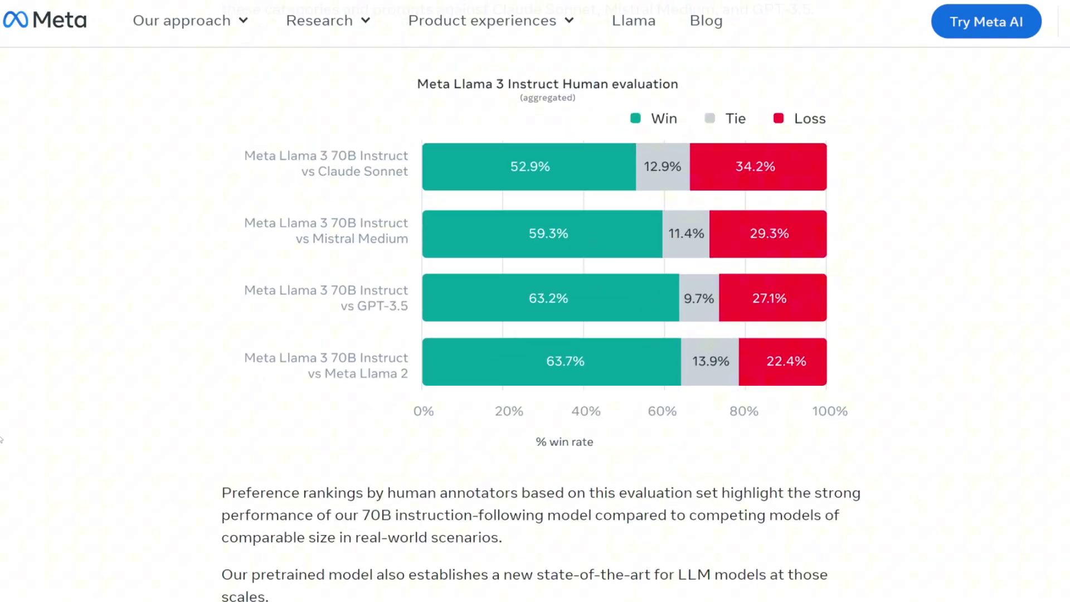
{"action": "scroll", "coordinate": [2, 438], "scroll_direction": "down", "scroll_amount": 16}
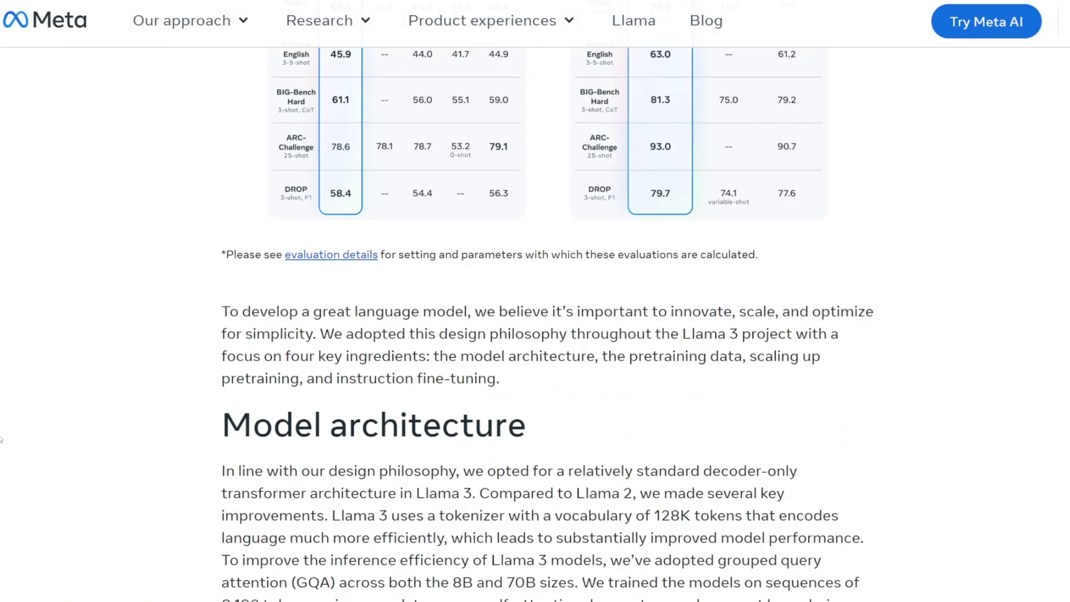
{"action": "scroll", "coordinate": [2, 439], "scroll_direction": "down", "scroll_amount": 15}
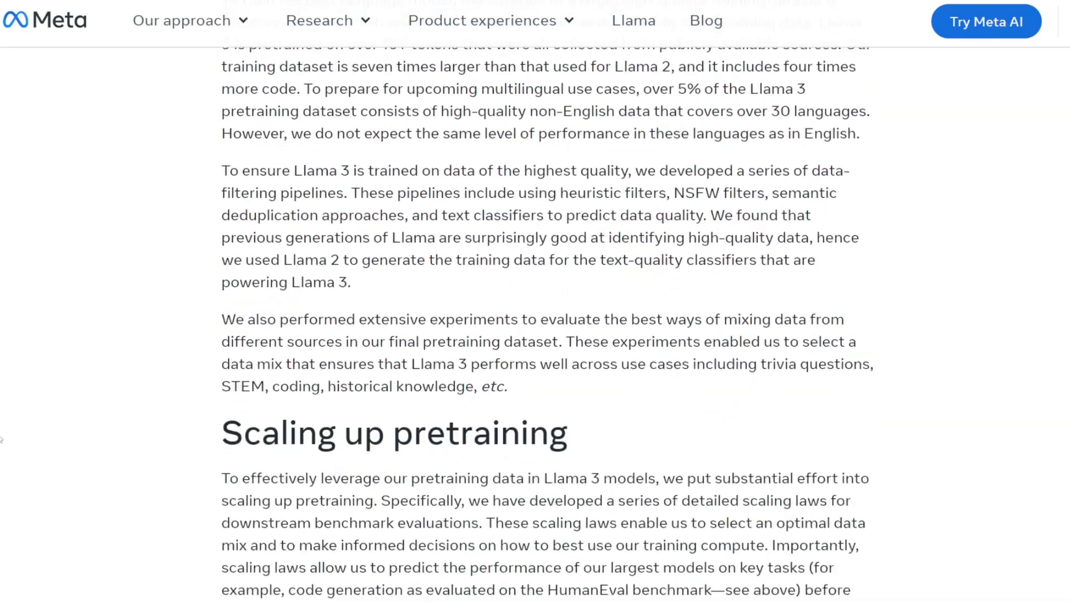
{"action": "scroll", "coordinate": [2, 438], "scroll_direction": "down", "scroll_amount": 18}
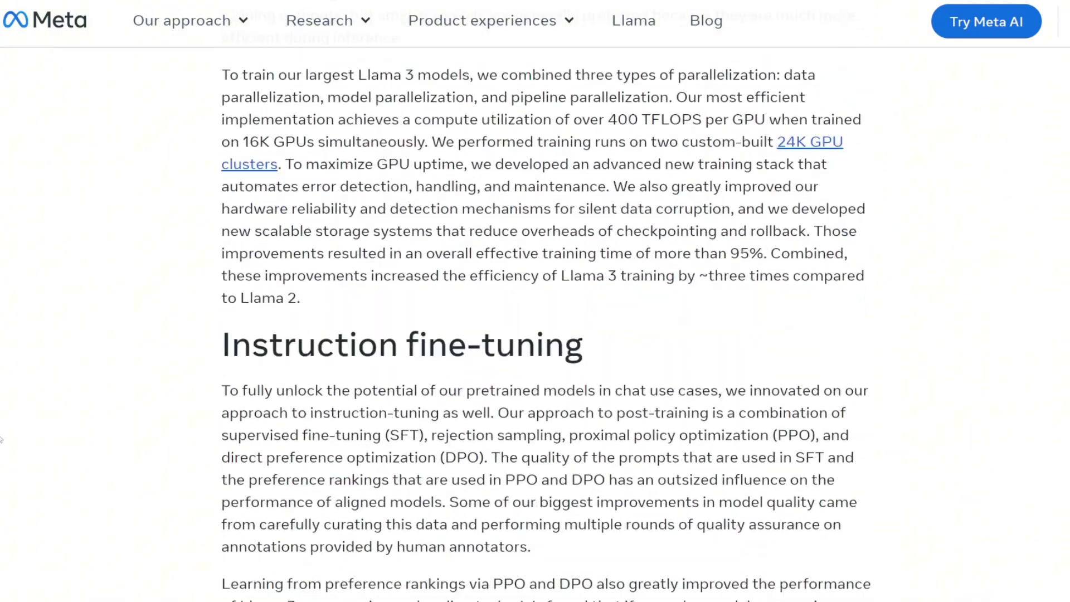
{"action": "scroll", "coordinate": [2, 438], "scroll_direction": "down", "scroll_amount": 14}
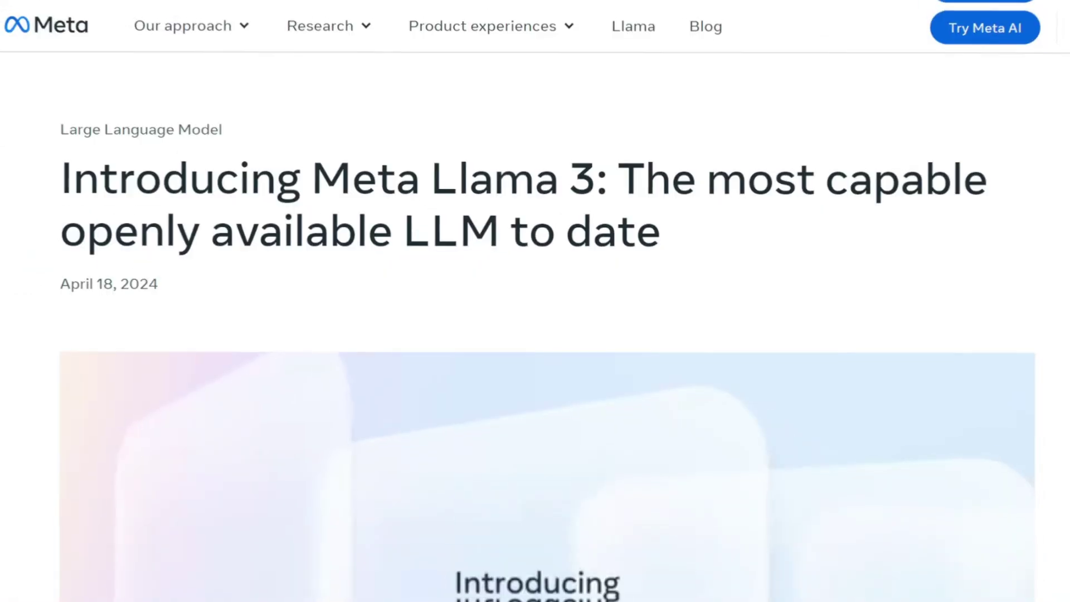
{"action": "scroll", "coordinate": [2, 438], "scroll_direction": "down", "scroll_amount": 3}
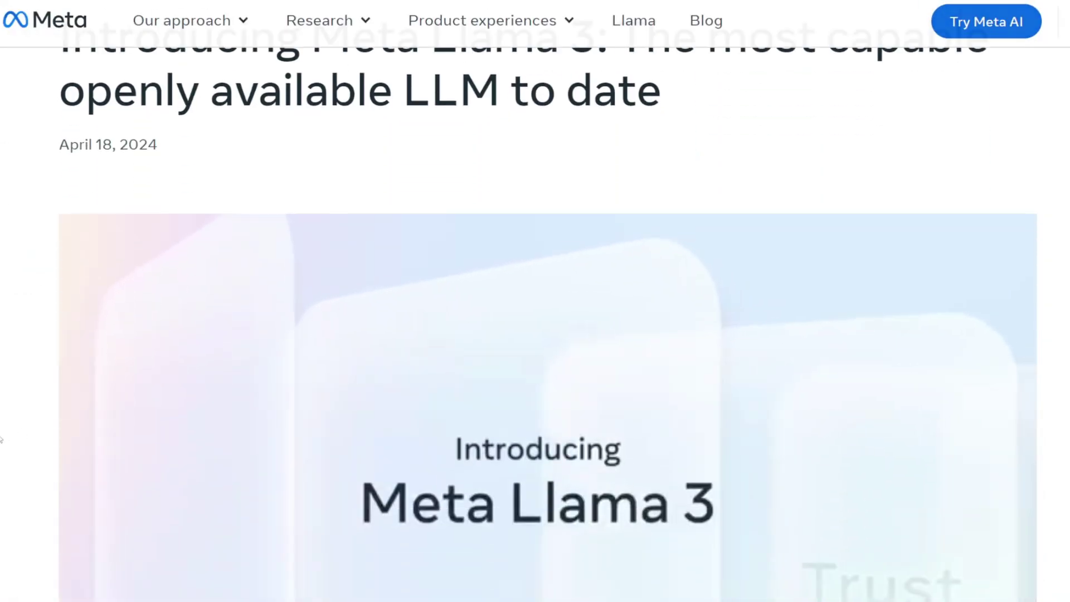
{"action": "scroll", "coordinate": [2, 439], "scroll_direction": "down", "scroll_amount": 3}
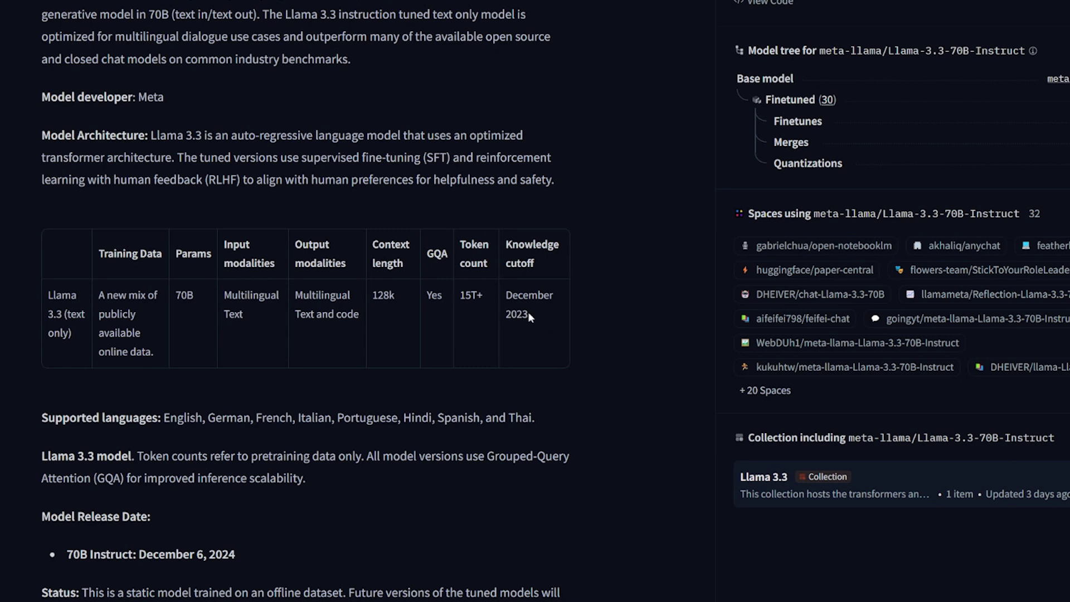
Select the 2023 knowledge cutoff on the Llama 3.3 70B card and read down to the license
{"action": "left_click_drag", "start_coordinate": [528, 316], "coordinate": [506, 313]}
{"action": "scroll", "coordinate": [233, 262], "scroll_direction": "down", "scroll_amount": 3}
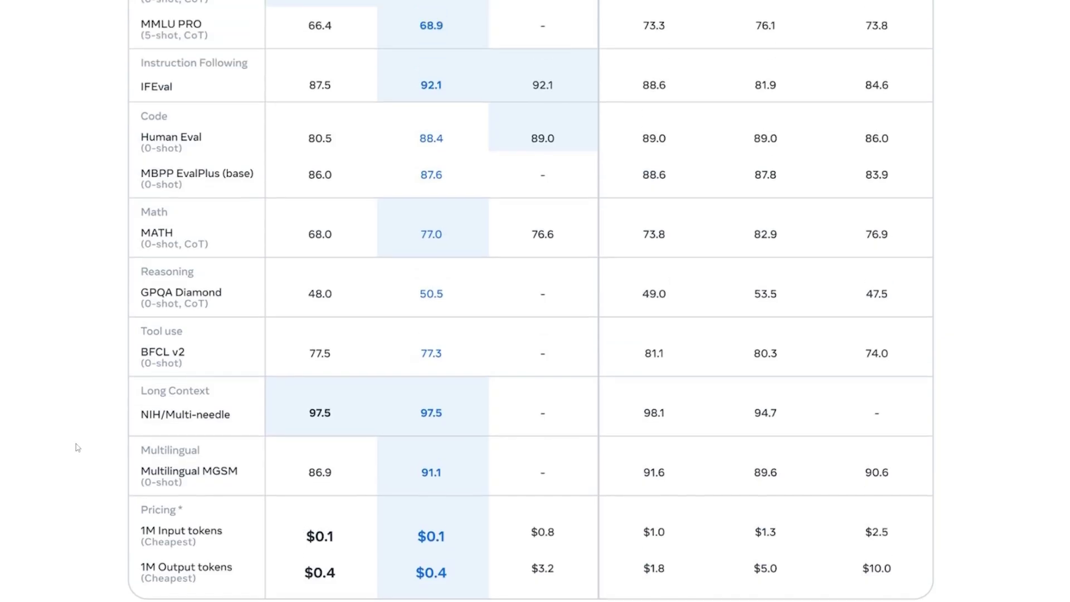
Review the Llama 3.3 benchmark table from the intro down to the $0.1/$0.4 per 1M token pricing
{"action": "scroll", "coordinate": [76, 447], "scroll_direction": "up", "scroll_amount": 4}
{"action": "scroll", "coordinate": [77, 447], "scroll_direction": "up", "scroll_amount": 1}
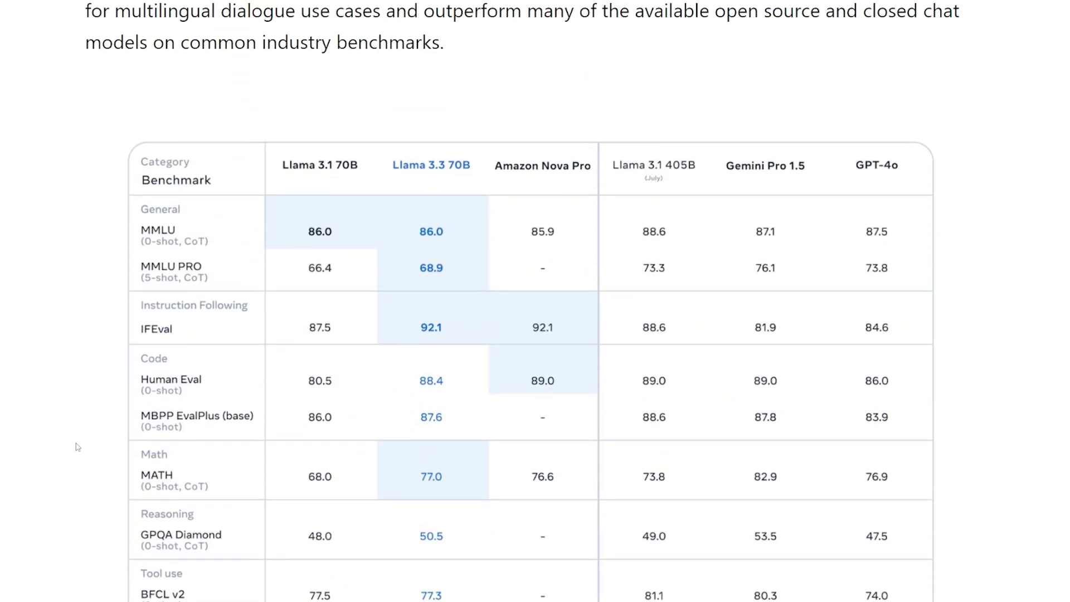
{"action": "scroll", "coordinate": [77, 446], "scroll_direction": "up", "scroll_amount": 6}
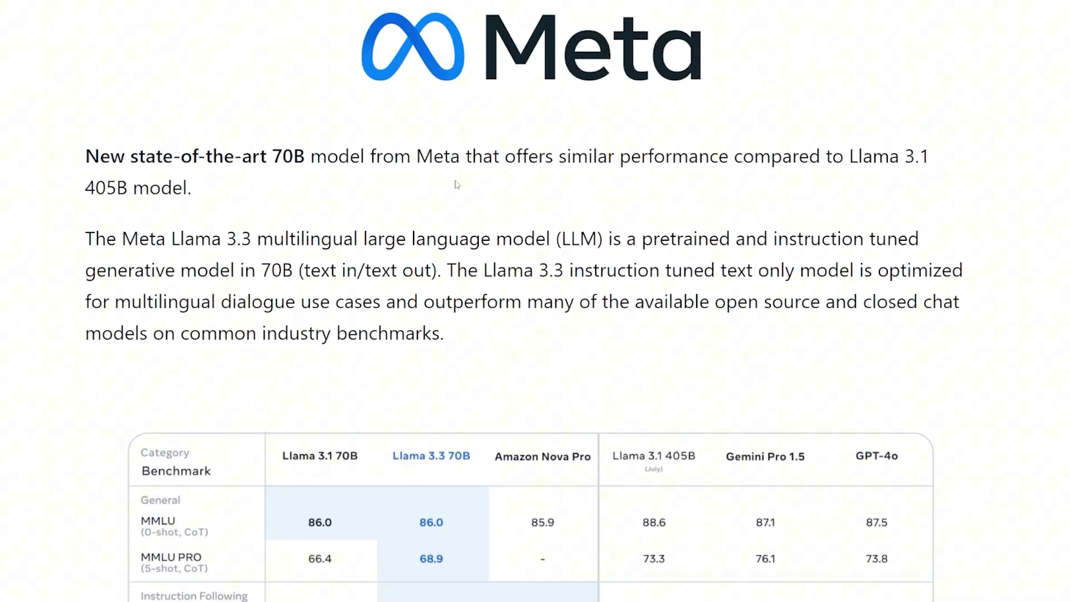
{"action": "scroll", "coordinate": [76, 343], "scroll_direction": "down", "scroll_amount": 4}
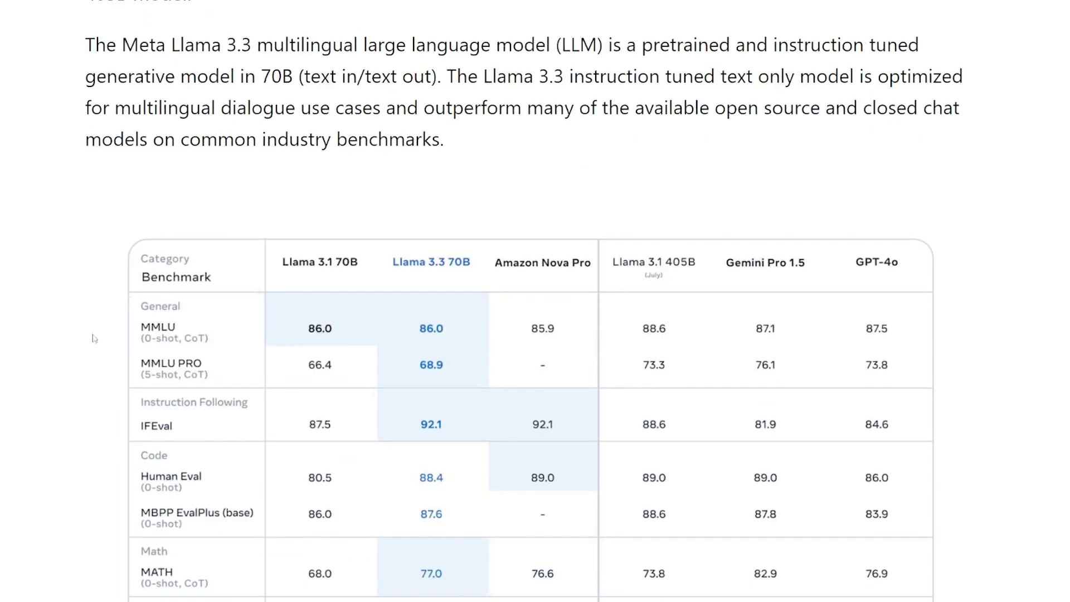
{"action": "scroll", "coordinate": [77, 342], "scroll_direction": "down", "scroll_amount": 4}
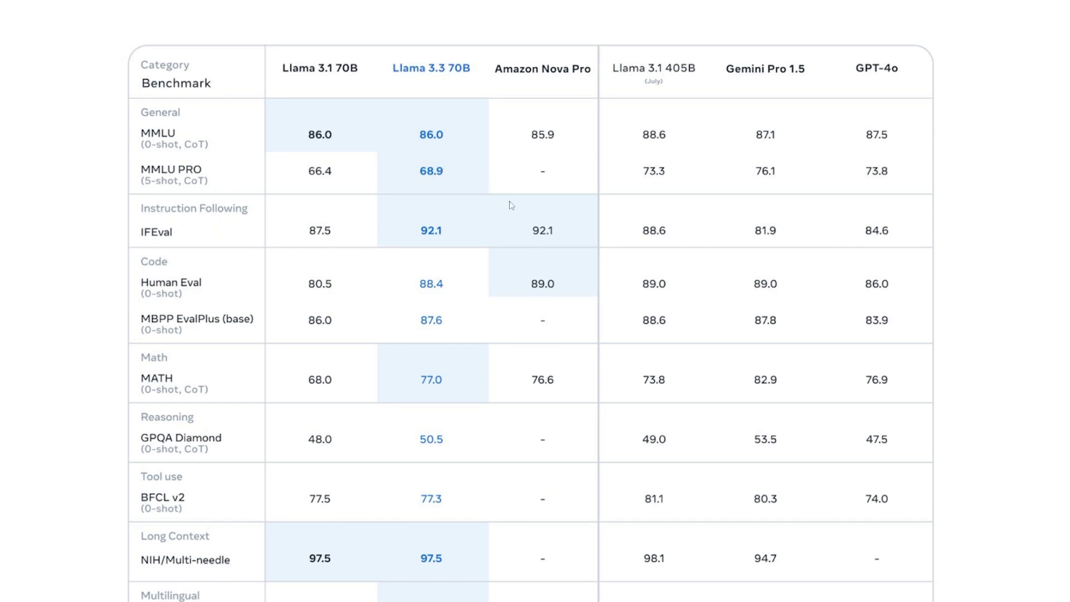
{"action": "scroll", "coordinate": [406, 252], "scroll_direction": "down", "scroll_amount": 1}
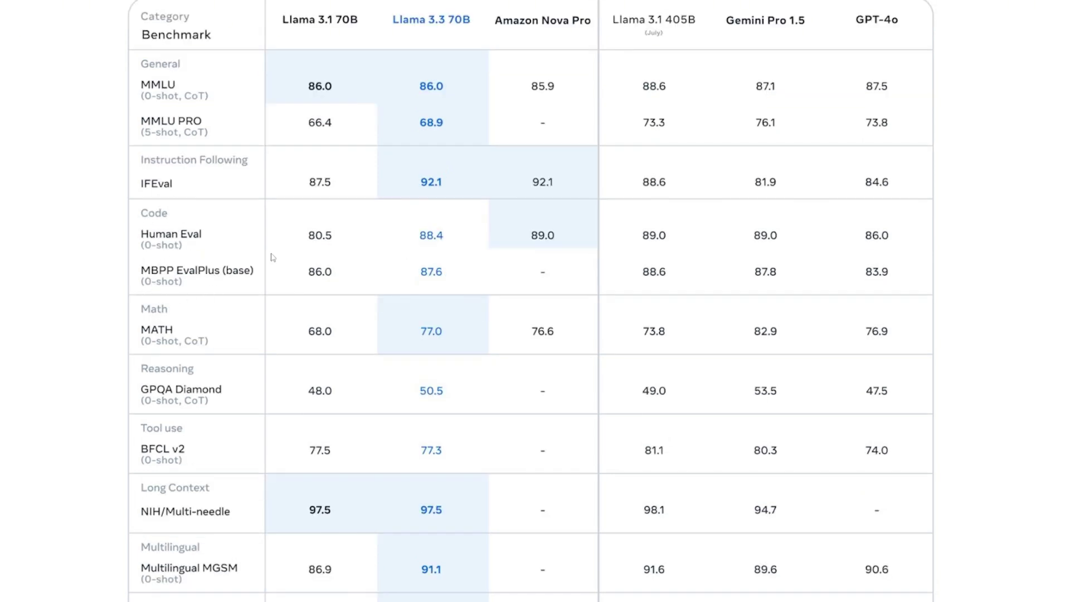
{"action": "scroll", "coordinate": [446, 275], "scroll_direction": "down", "scroll_amount": 2}
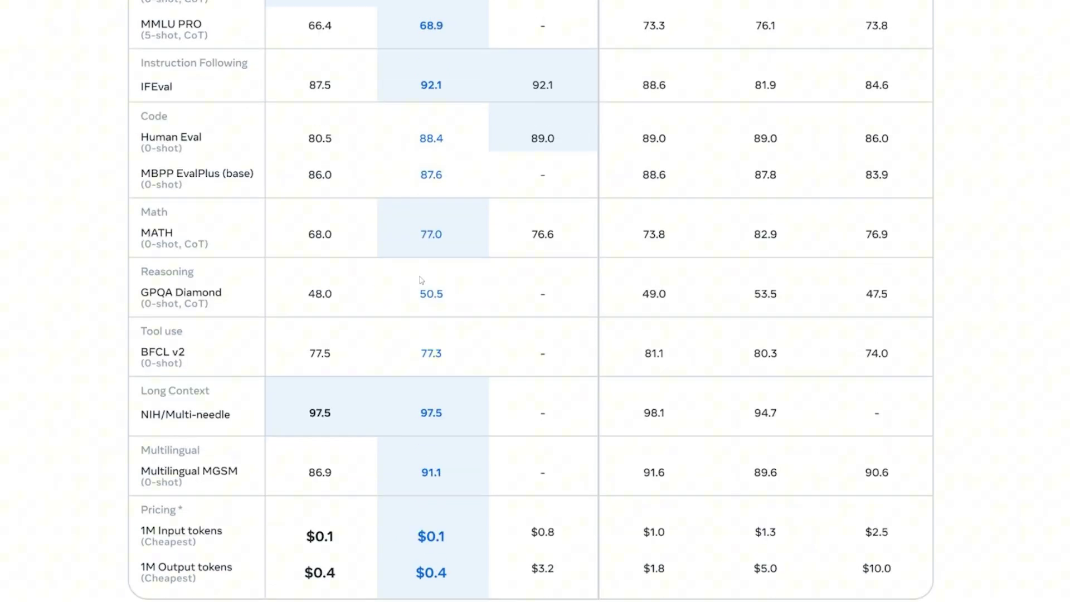
{"action": "scroll", "coordinate": [438, 225], "scroll_direction": "down", "scroll_amount": 2}
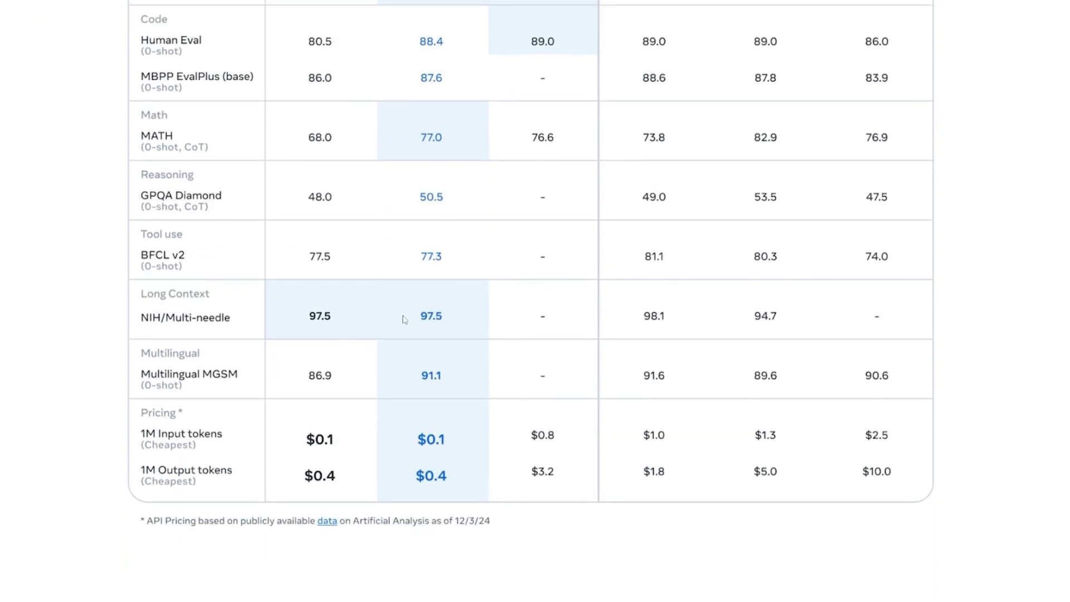
{"action": "scroll", "coordinate": [462, 322], "scroll_direction": "down", "scroll_amount": 1}
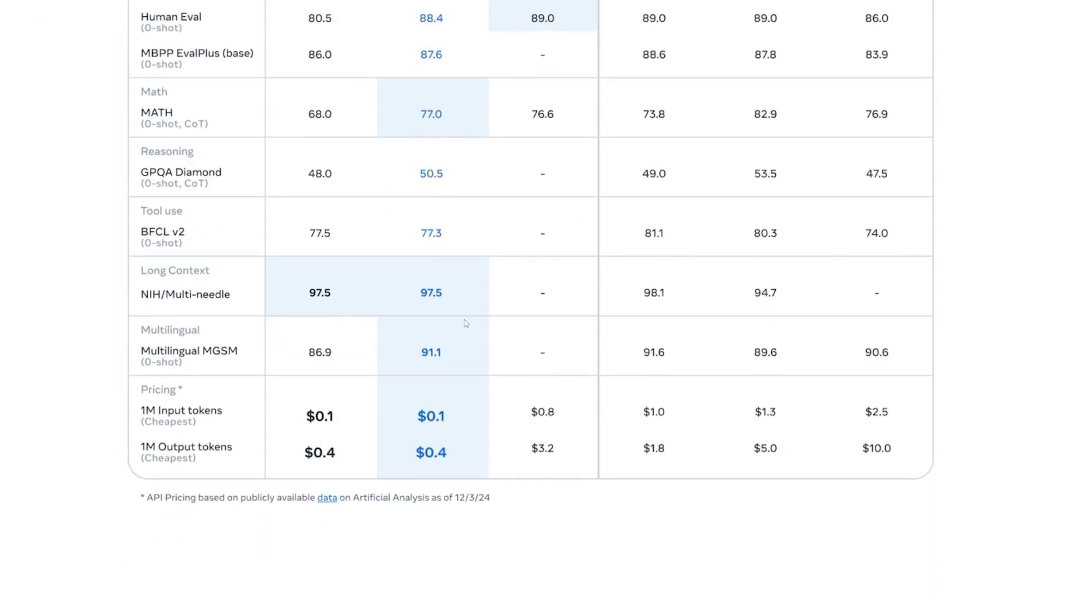
{"action": "scroll", "coordinate": [446, 344], "scroll_direction": "down", "scroll_amount": 2}
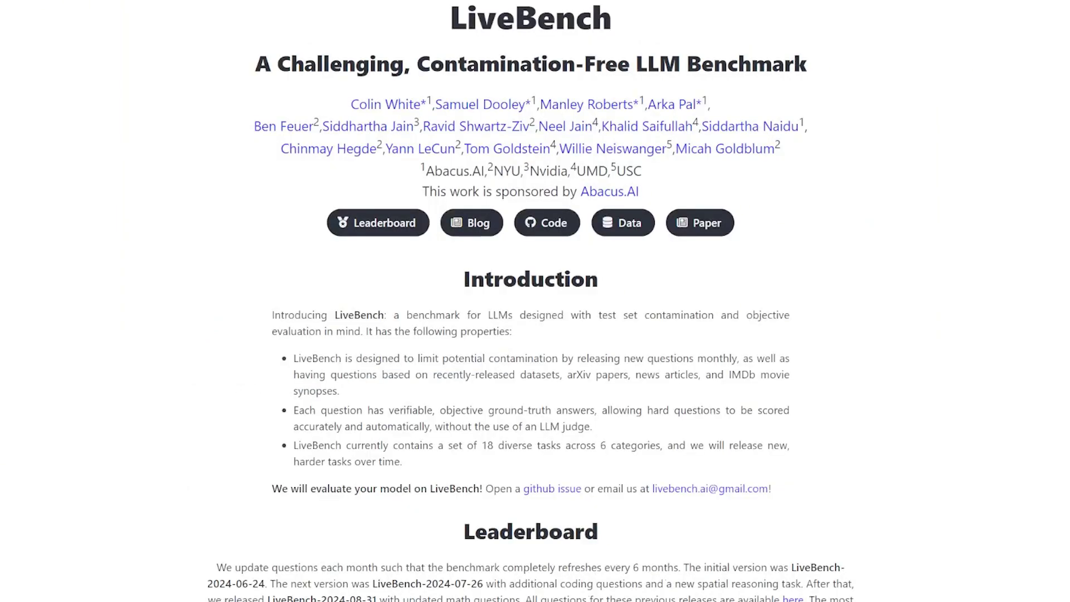
Find the llama-3.3-70b-instruct-turbo row in the leaderboard and select its 49.78 score
{"action": "scroll", "coordinate": [535, 301], "scroll_direction": "down", "scroll_amount": 13}
{"action": "scroll", "coordinate": [142, 379], "scroll_direction": "down", "scroll_amount": 6}
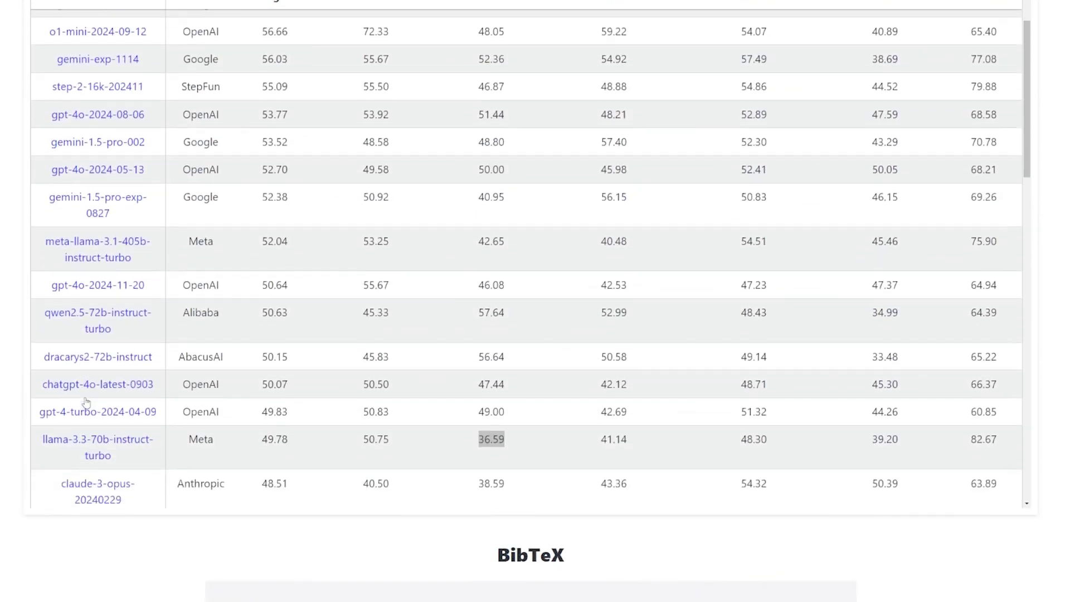
{"action": "scroll", "coordinate": [142, 379], "scroll_direction": "down", "scroll_amount": 1}
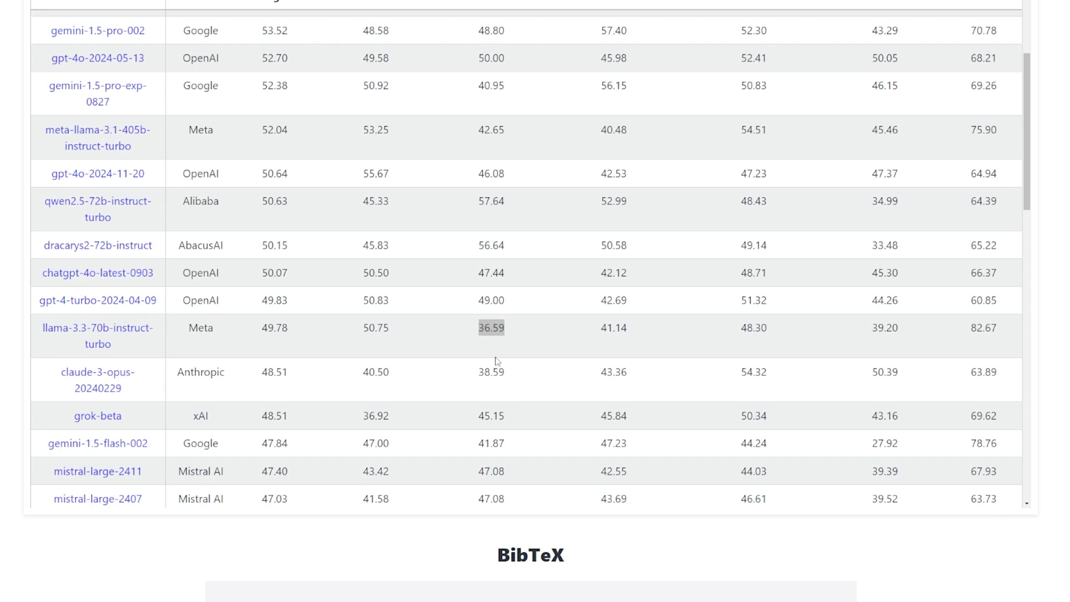
{"action": "double_click", "coordinate": [500, 328]}
{"action": "left_click", "coordinate": [274, 350]}
{"action": "left_click_drag", "start_coordinate": [263, 330], "coordinate": [294, 334]}
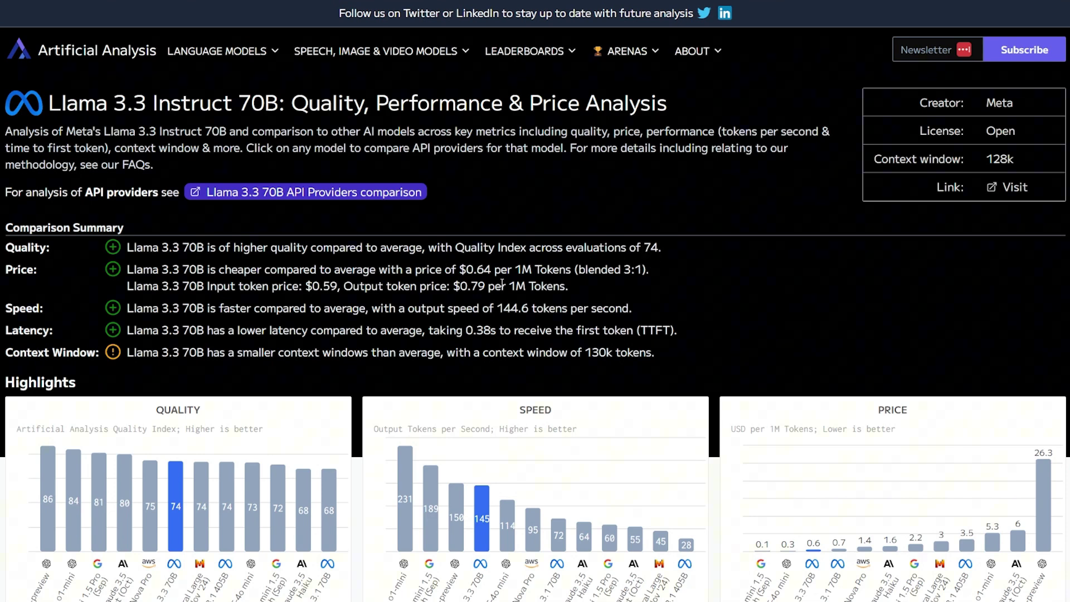
Inspect the Llama 3.3 Instruct 70B Quality Index of 74 chart bars, then read down to Navigation
{"action": "scroll", "coordinate": [233, 381], "scroll_direction": "down", "scroll_amount": 1}
{"action": "mouse_move", "coordinate": [177, 495]}
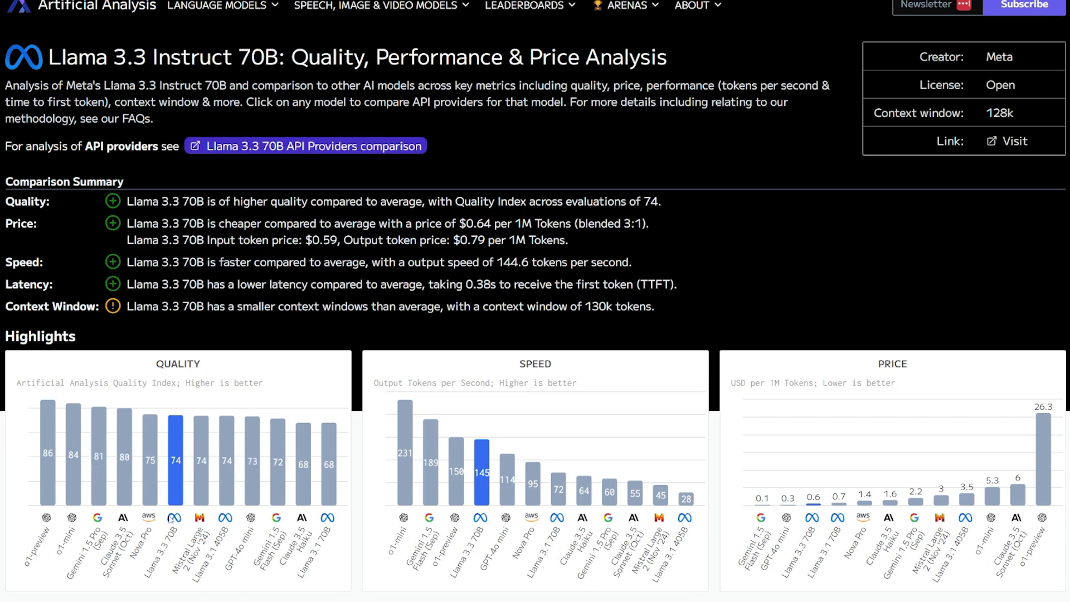
{"action": "mouse_move", "coordinate": [151, 479]}
{"action": "scroll", "coordinate": [497, 435], "scroll_direction": "down", "scroll_amount": 2}
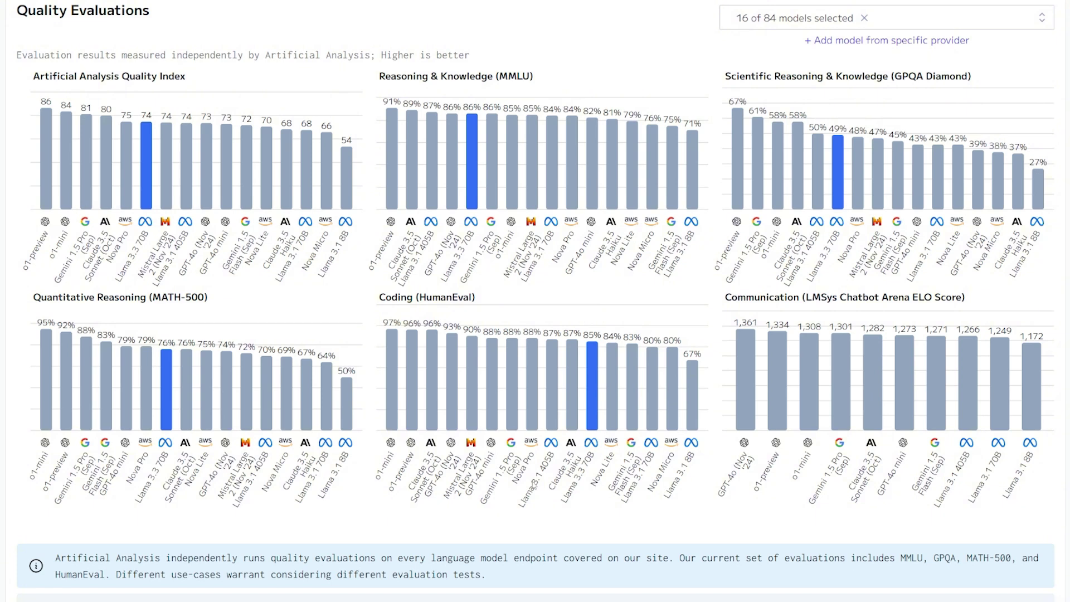
Examine the Coding (HumanEval) chart, selecting its title and the Gemini 1.5 Pro label
{"action": "left_click_drag", "start_coordinate": [482, 298], "coordinate": [376, 300]}
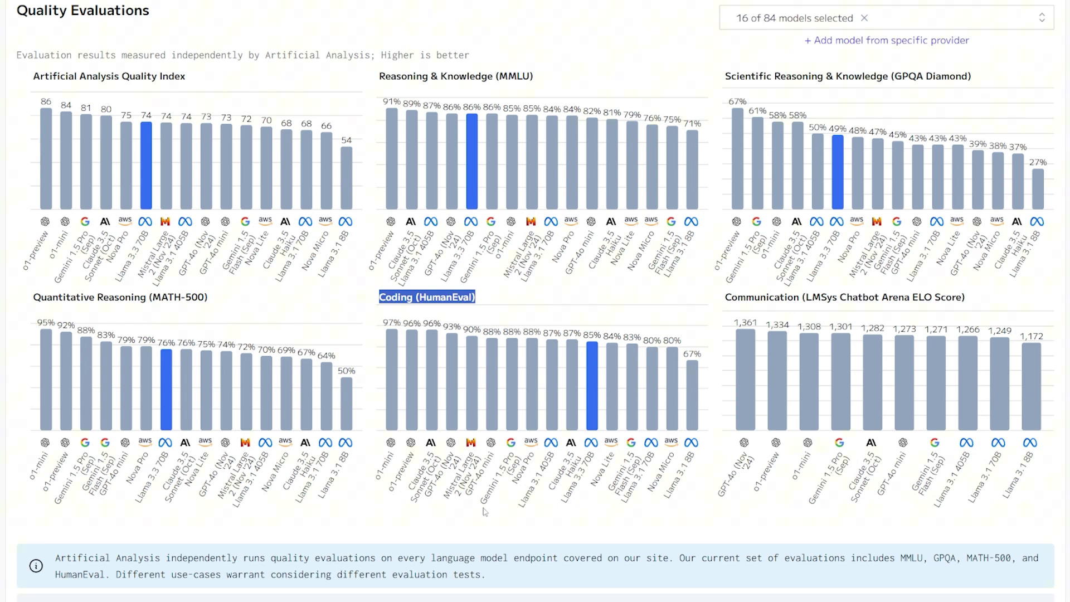
{"action": "left_click_drag", "start_coordinate": [482, 503], "coordinate": [513, 499]}
{"action": "left_click", "coordinate": [513, 499]}
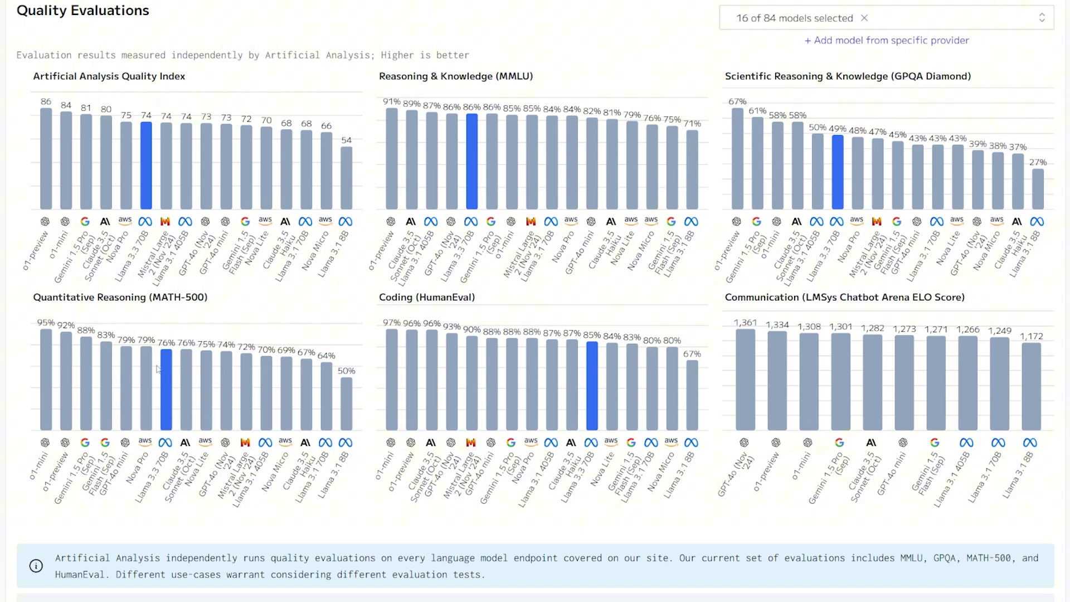
{"action": "scroll", "coordinate": [446, 234], "scroll_direction": "up", "scroll_amount": 1}
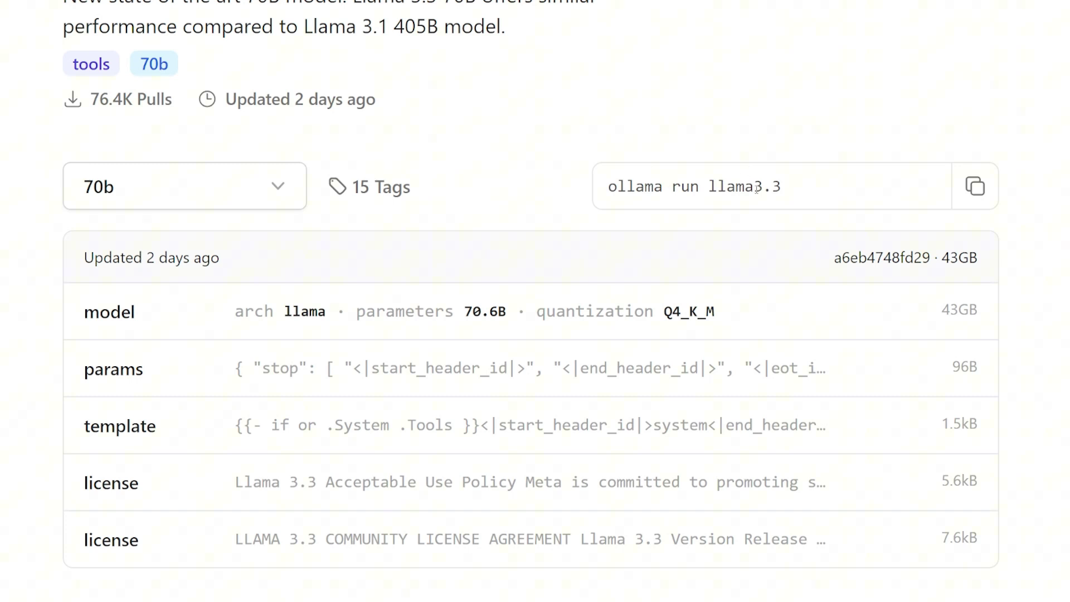
{"action": "left_click", "coordinate": [238, 188]}
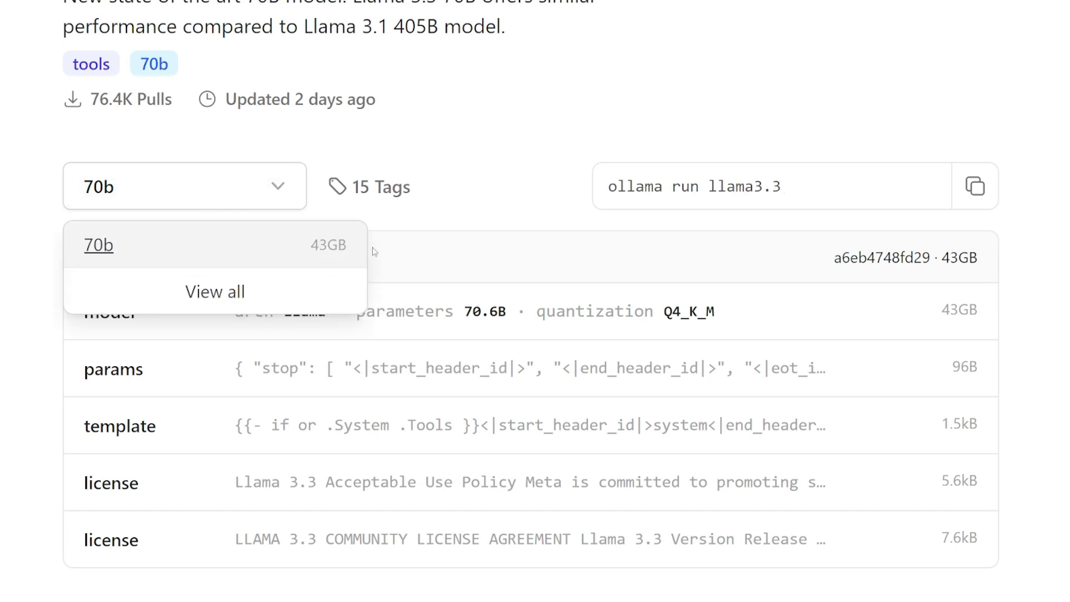
{"action": "left_click", "coordinate": [497, 175]}
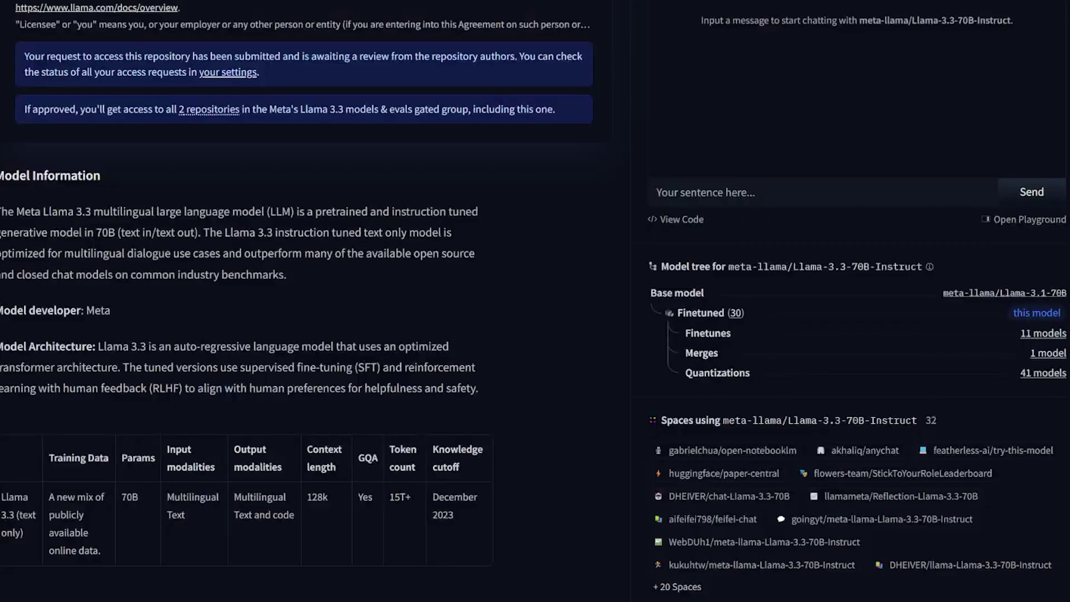
Scroll up and down the Llama-3.3-70B-Instruct model card
{"action": "scroll", "coordinate": [334, 197], "scroll_direction": "up", "scroll_amount": 5}
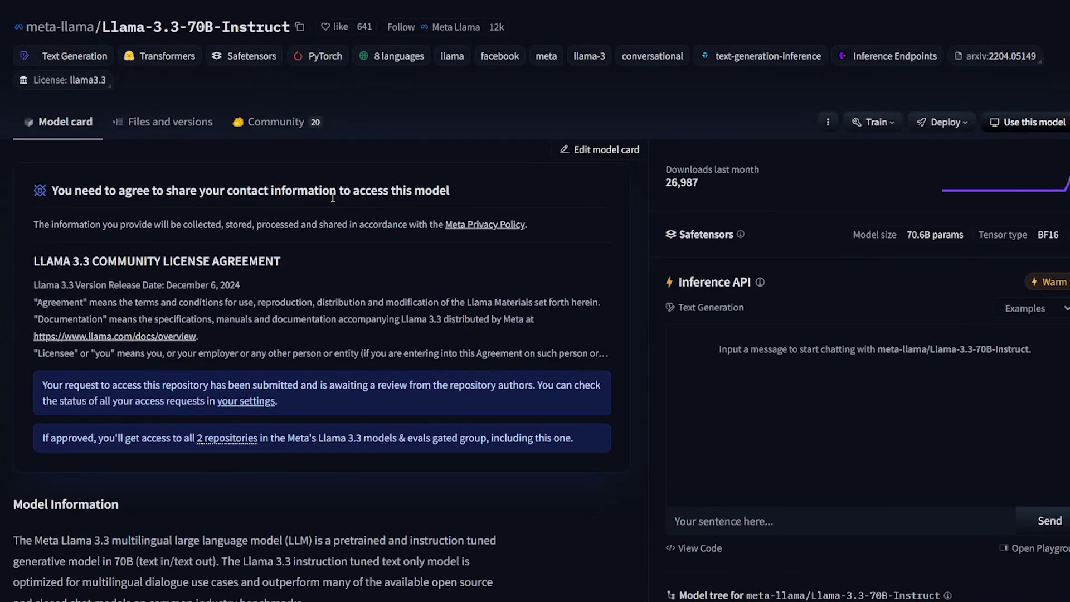
{"action": "scroll", "coordinate": [368, 224], "scroll_direction": "down", "scroll_amount": 5}
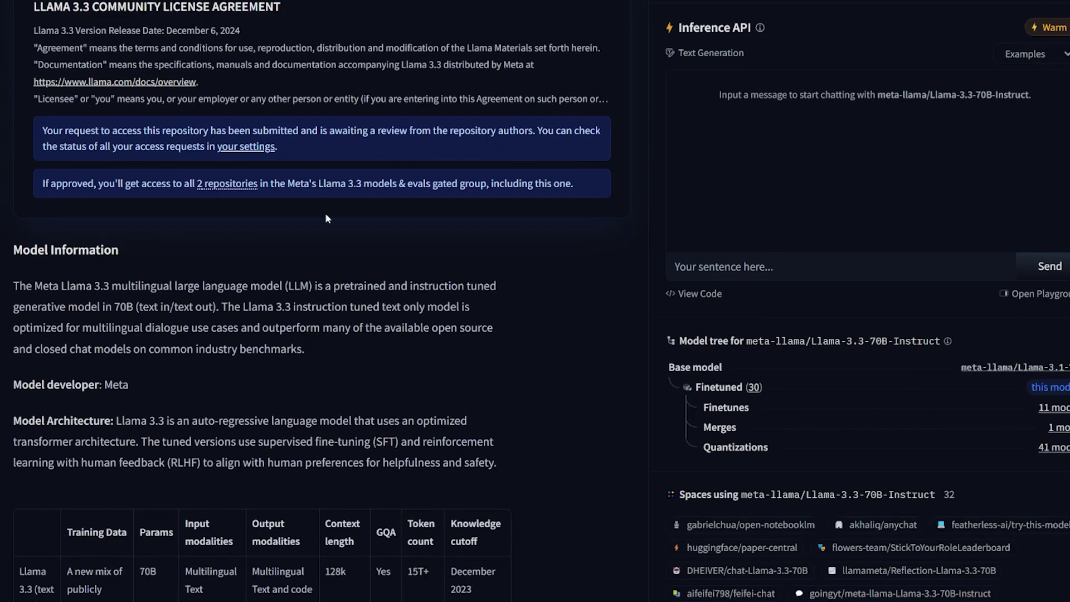
{"action": "scroll", "coordinate": [325, 214], "scroll_direction": "up", "scroll_amount": 5}
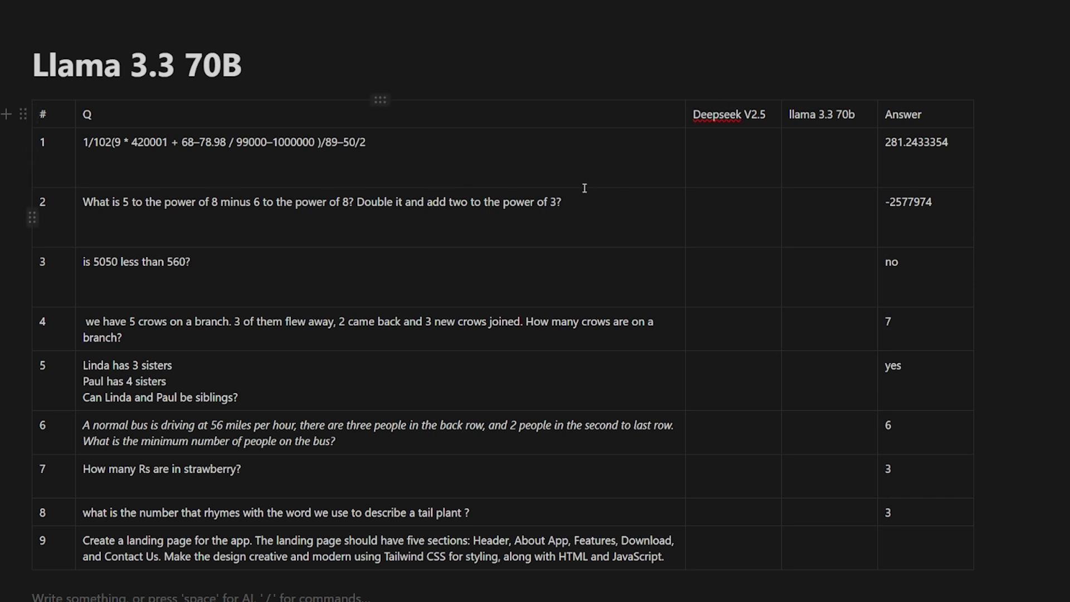
Select and copy row 1's long arithmetic expression from the Notion table
{"action": "left_click", "coordinate": [267, 142]}
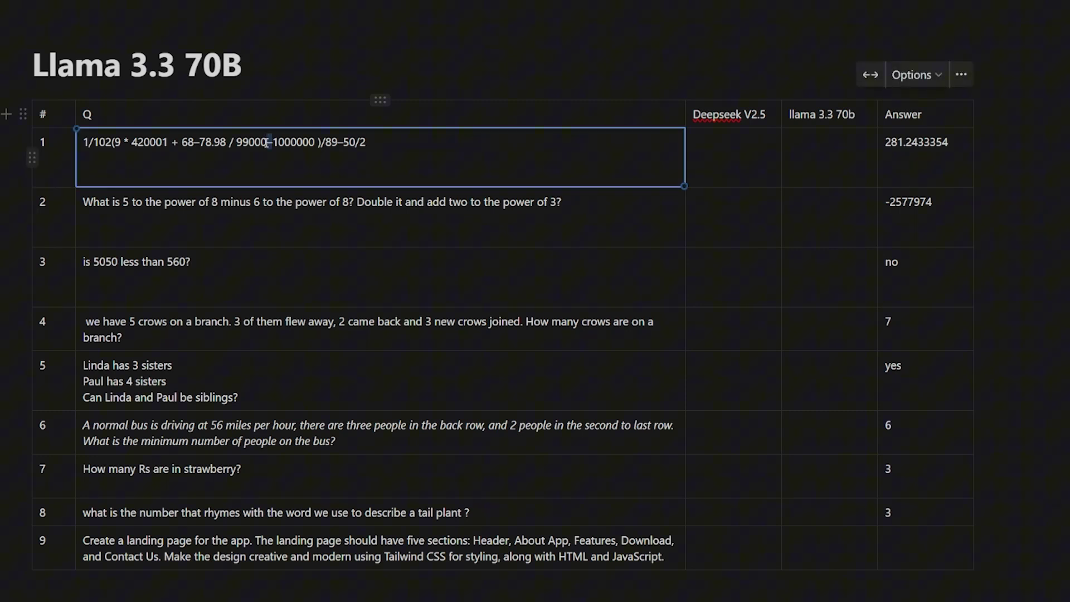
{"action": "right_click", "coordinate": [267, 142]}
{"action": "triple_click", "coordinate": [181, 139]}
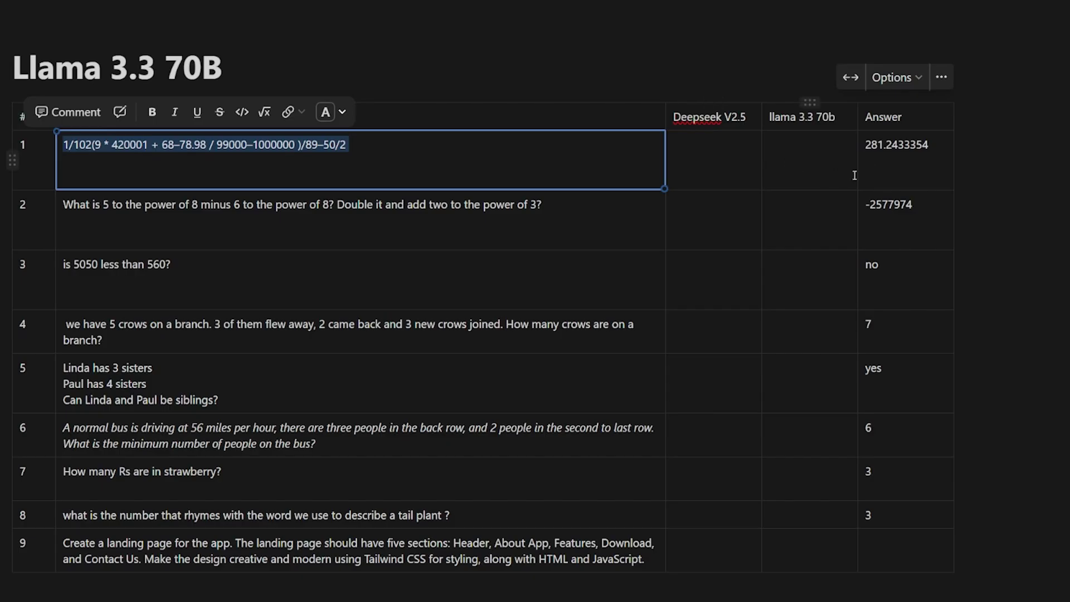
Compare the 391.07 reply to expected 281.2433354, then send question 2 to Llama 3.3 70B
{"action": "left_click", "coordinate": [866, 146]}
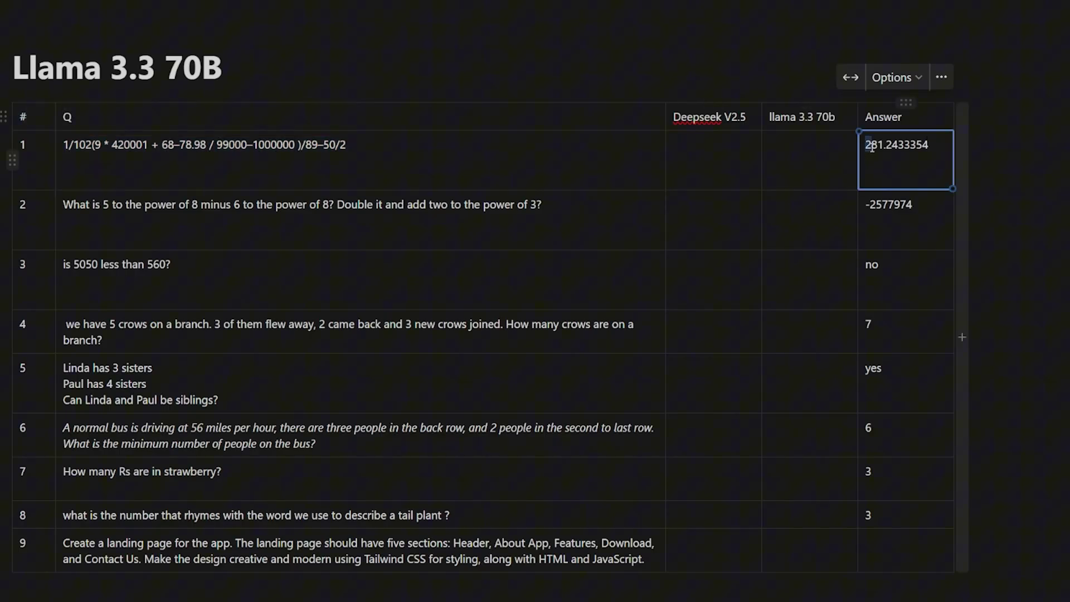
{"action": "left_click", "coordinate": [890, 157]}
{"action": "left_click", "coordinate": [804, 146]}
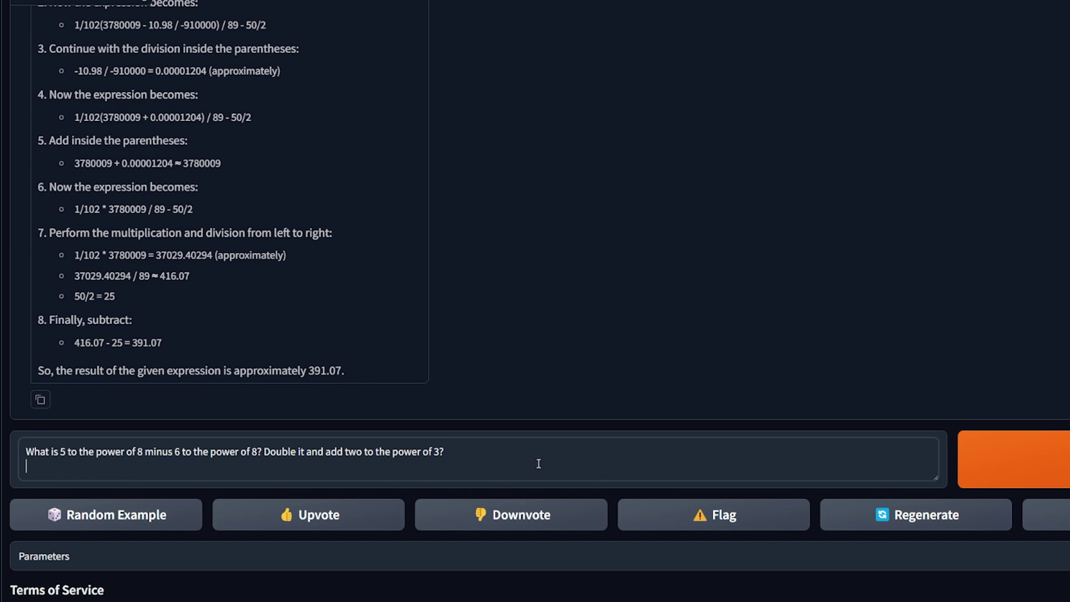
{"action": "left_click", "coordinate": [1005, 463]}
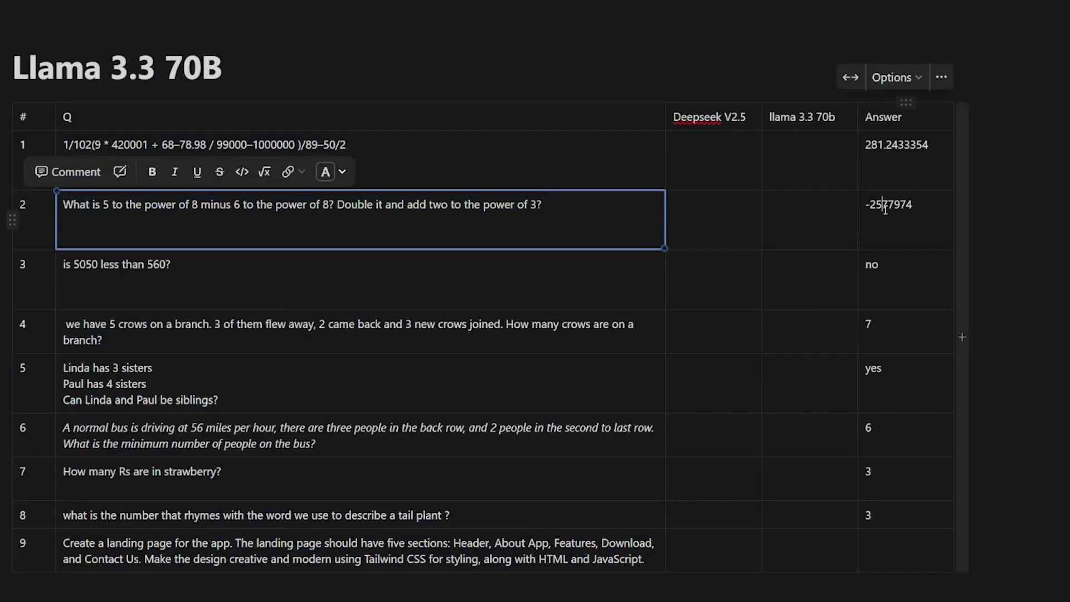
Check row 2's expected -2577974 and paste 'is 5050 less than 560?' into the chat prompt
{"action": "double_click", "coordinate": [870, 219]}
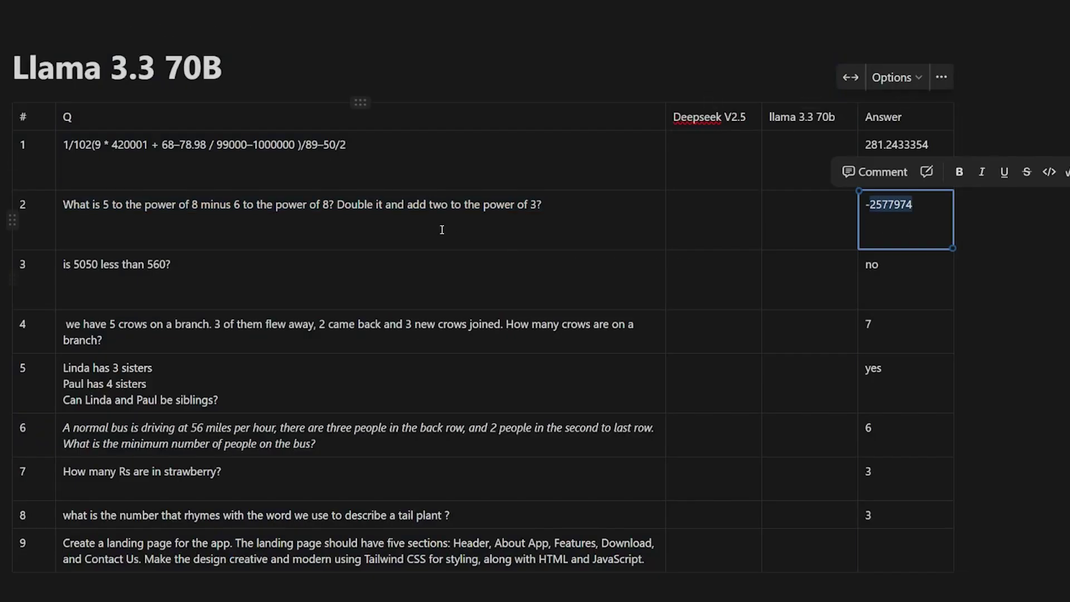
{"action": "triple_click", "coordinate": [115, 265]}
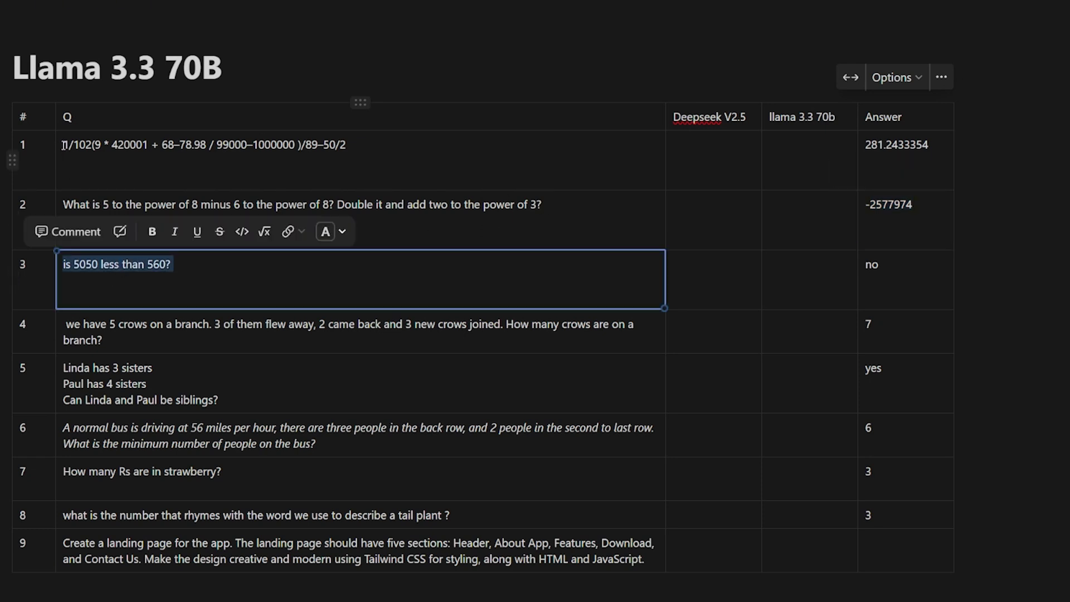
{"action": "left_click_drag", "start_coordinate": [59, 146], "coordinate": [408, 151]}
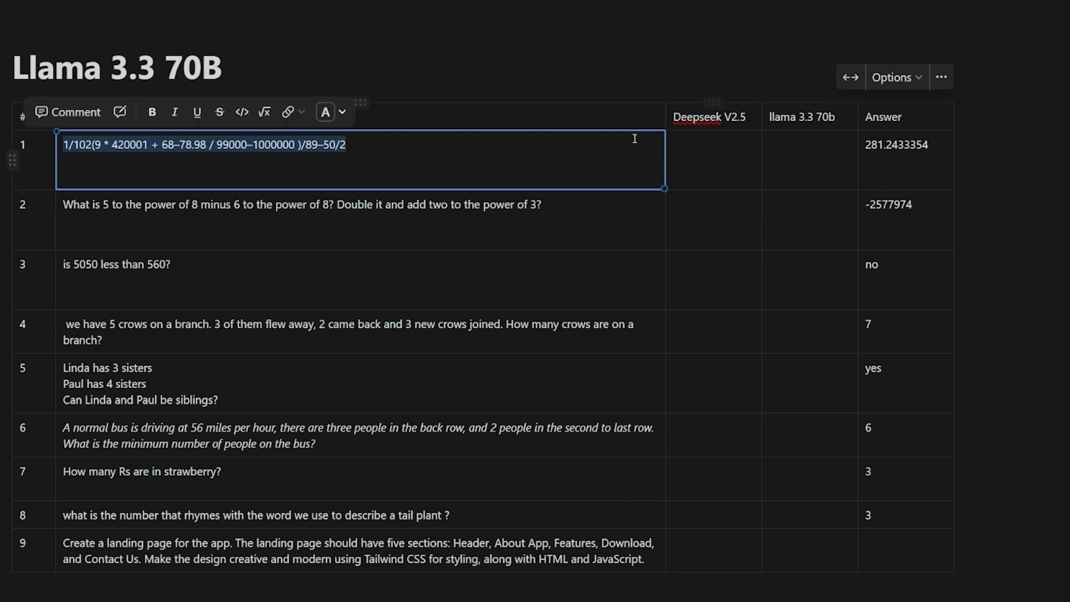
{"action": "left_click", "coordinate": [174, 269]}
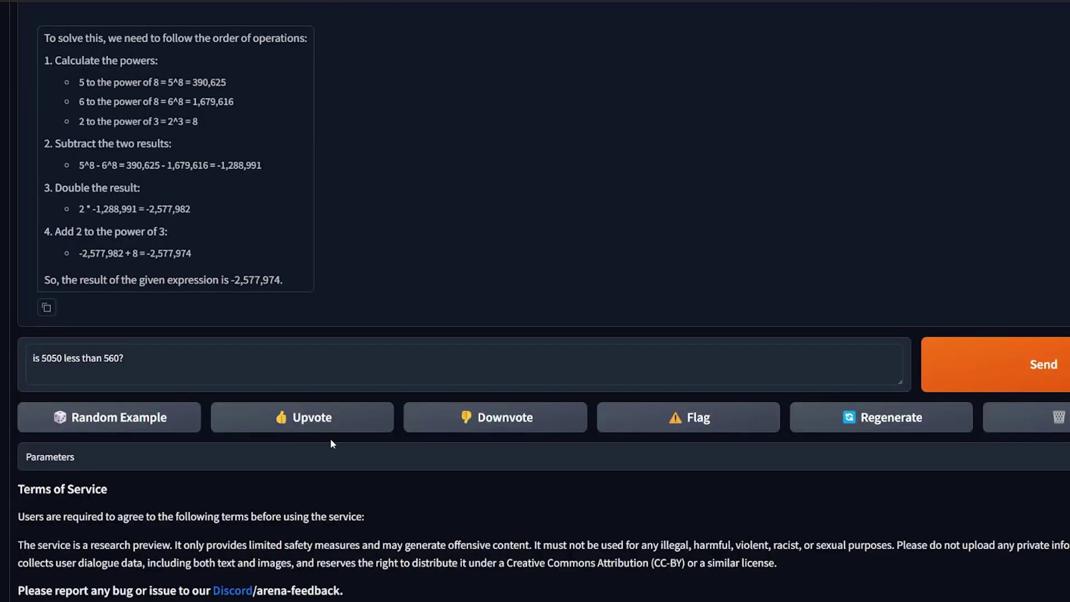
{"action": "left_click", "coordinate": [133, 363]}
Send the 5050-versus-560 question and confirm Llama says 5050 is greater
{"action": "left_click_drag", "start_coordinate": [23, 368], "coordinate": [133, 374]}
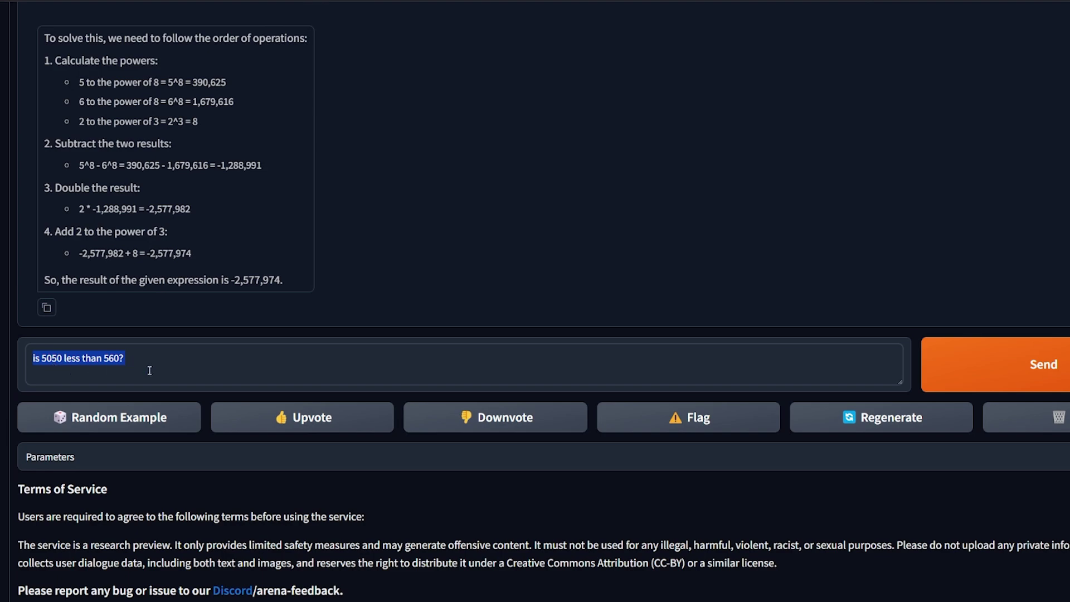
{"action": "key", "text": "Return"}
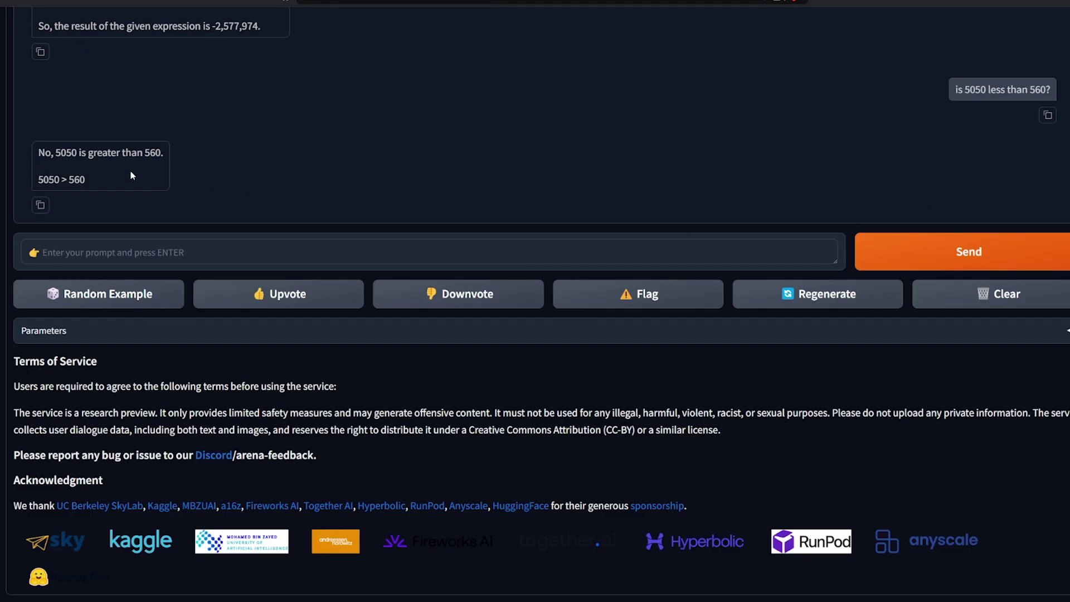
{"action": "left_click_drag", "start_coordinate": [133, 176], "coordinate": [89, 185]}
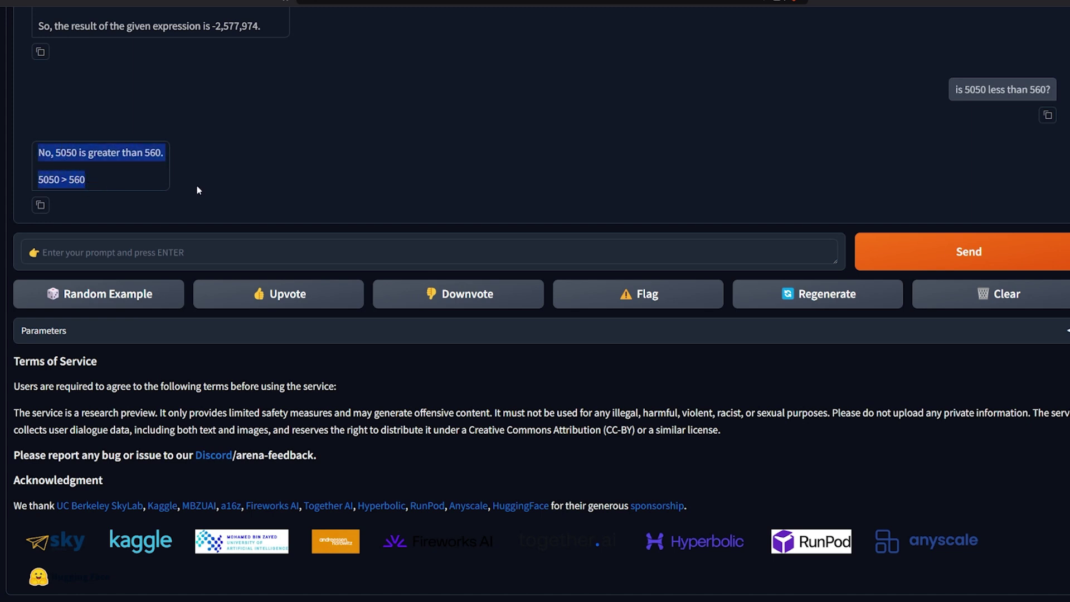
{"action": "scroll", "coordinate": [204, 192], "scroll_direction": "up", "scroll_amount": 1}
{"action": "scroll", "coordinate": [262, 189], "scroll_direction": "down", "scroll_amount": 1}
{"action": "scroll", "coordinate": [535, 301], "scroll_direction": "up", "scroll_amount": 4}
{"action": "scroll", "coordinate": [591, 379], "scroll_direction": "down", "scroll_amount": 1}
Paste the crows-on-a-branch question into the prompt and send it to Llama 3.3 70B
{"action": "type", "text": "we have 5 crows on a branch. 3 of them flew away, 2 came back and 3 new crows joined. How many crows are on a branch?"}
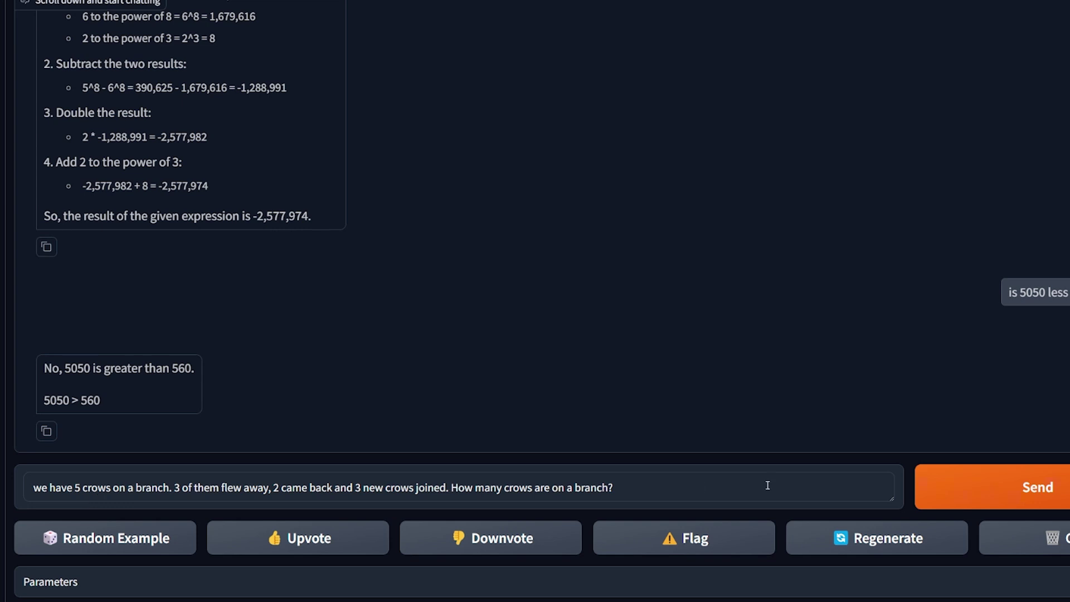
{"action": "left_click_drag", "start_coordinate": [452, 487], "coordinate": [659, 488]}
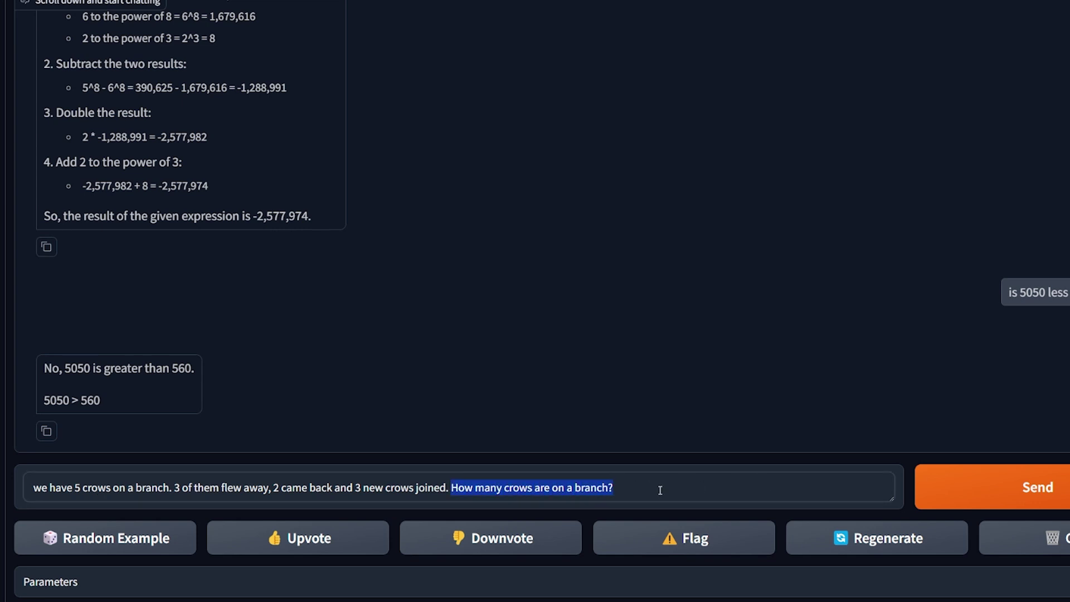
{"action": "left_click", "coordinate": [1038, 487]}
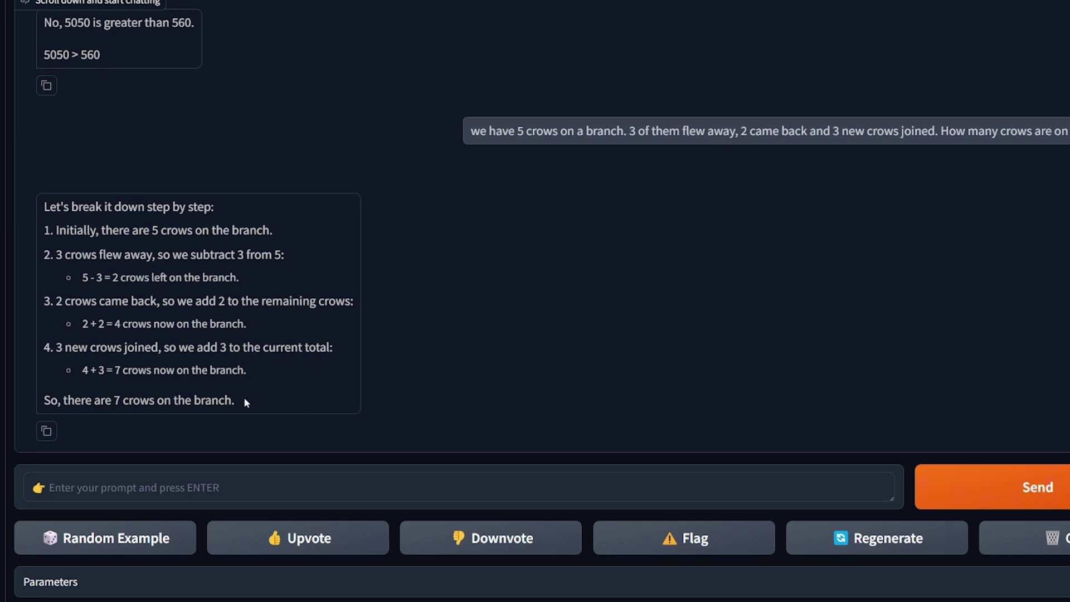
Paste the three-line Linda and Paul sisters question and send it
{"action": "type", "text": "Linda has 3 sisters Paul has 4 sisters Can Linda and Paul be sibling"}
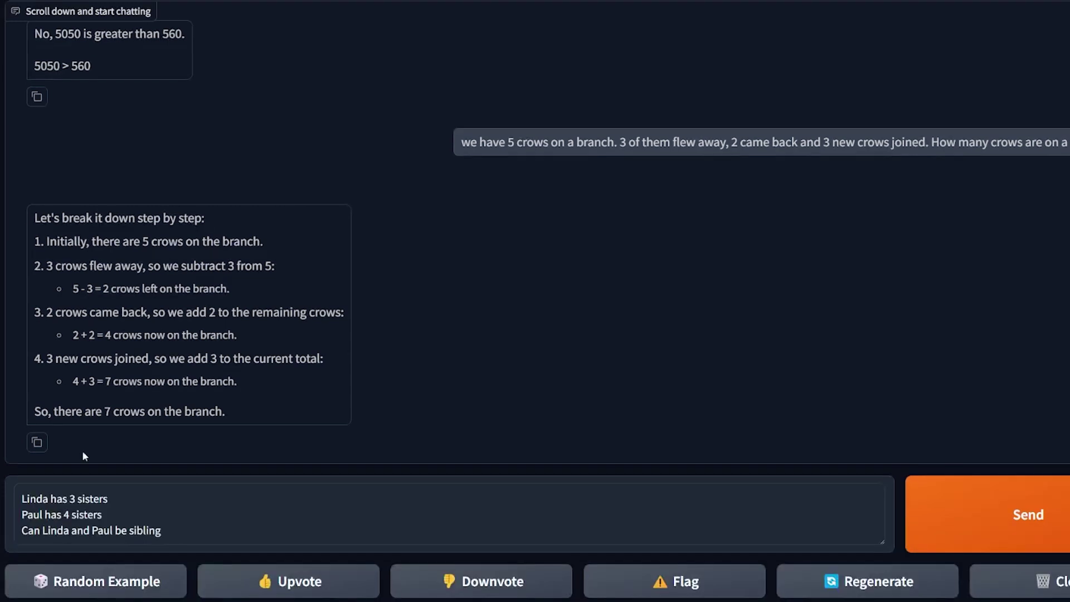
{"action": "left_click_drag", "start_coordinate": [171, 519], "coordinate": [20, 492]}
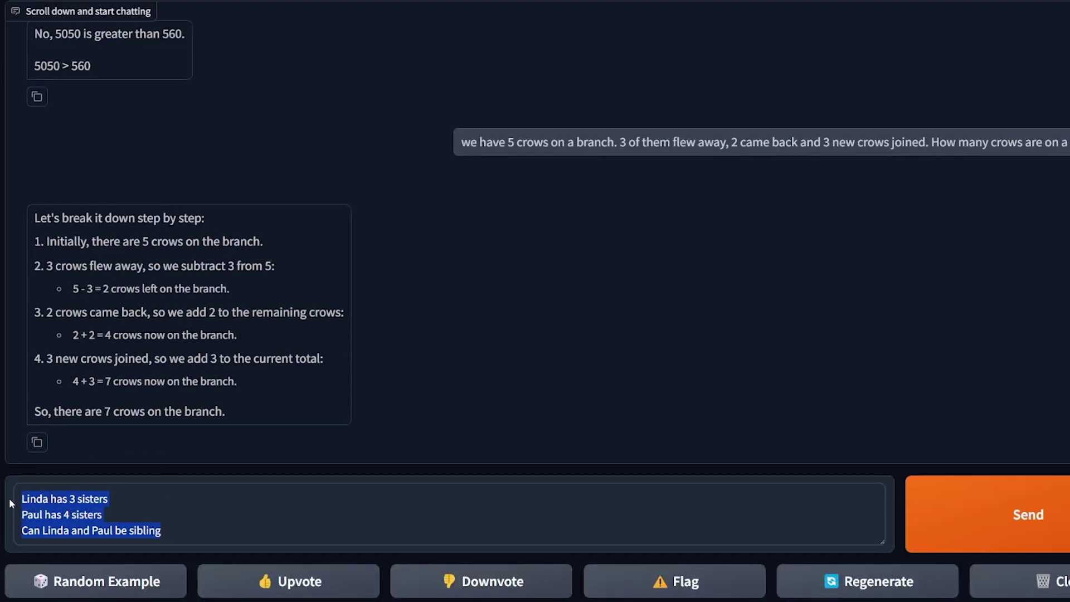
{"action": "left_click", "coordinate": [170, 519]}
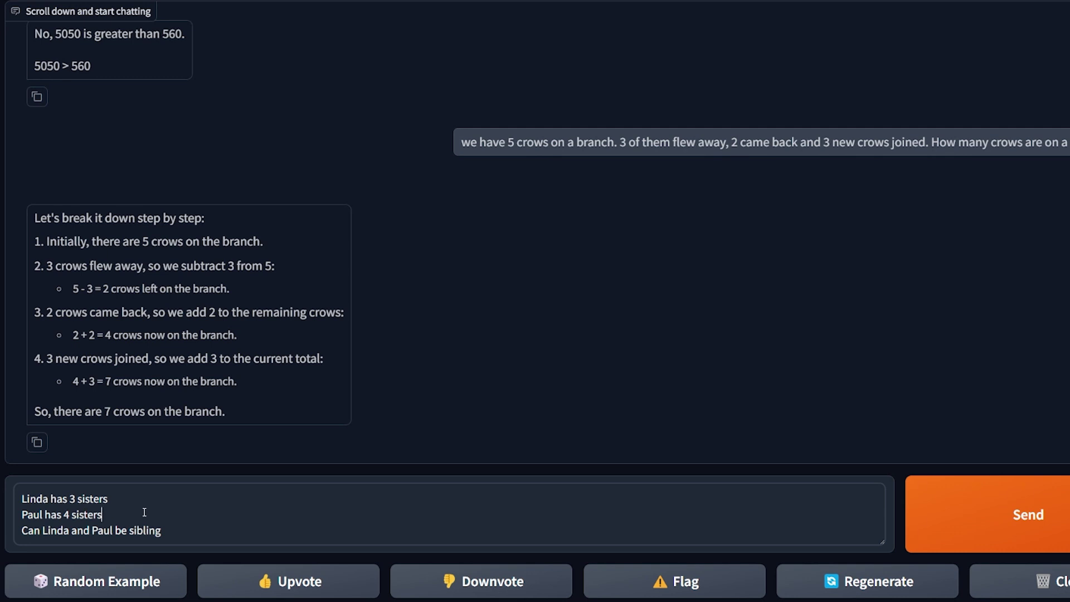
{"action": "left_click", "coordinate": [1025, 512]}
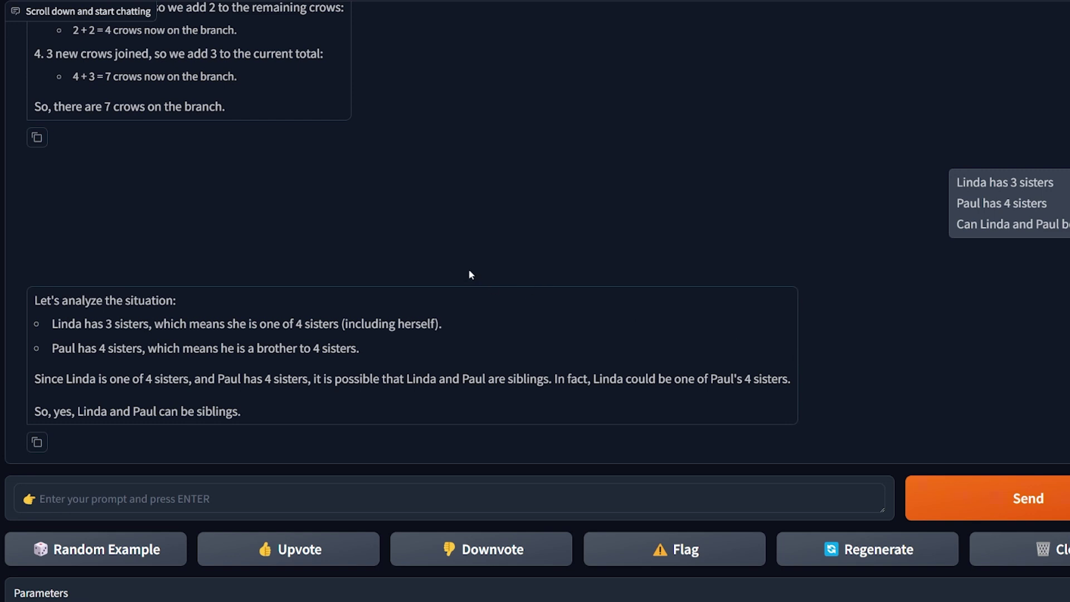
Send the bus question and check the reply's total of 6, including the 1 driver line
{"action": "left_click", "coordinate": [234, 501]}
{"action": "type", "text": "A normal bus is driving at 56 miles per hour, there are three people in the back row, and 2 people in the second to last row. What is the minimum number of people on the bus?"}
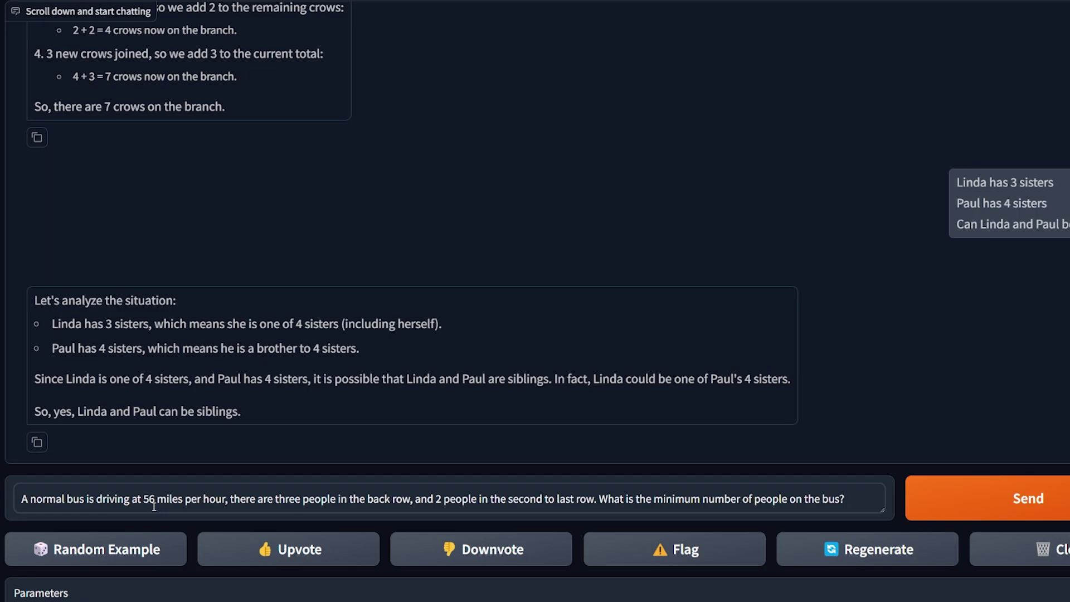
{"action": "key", "text": "Return"}
{"action": "scroll", "coordinate": [723, 370], "scroll_direction": "down", "scroll_amount": 3}
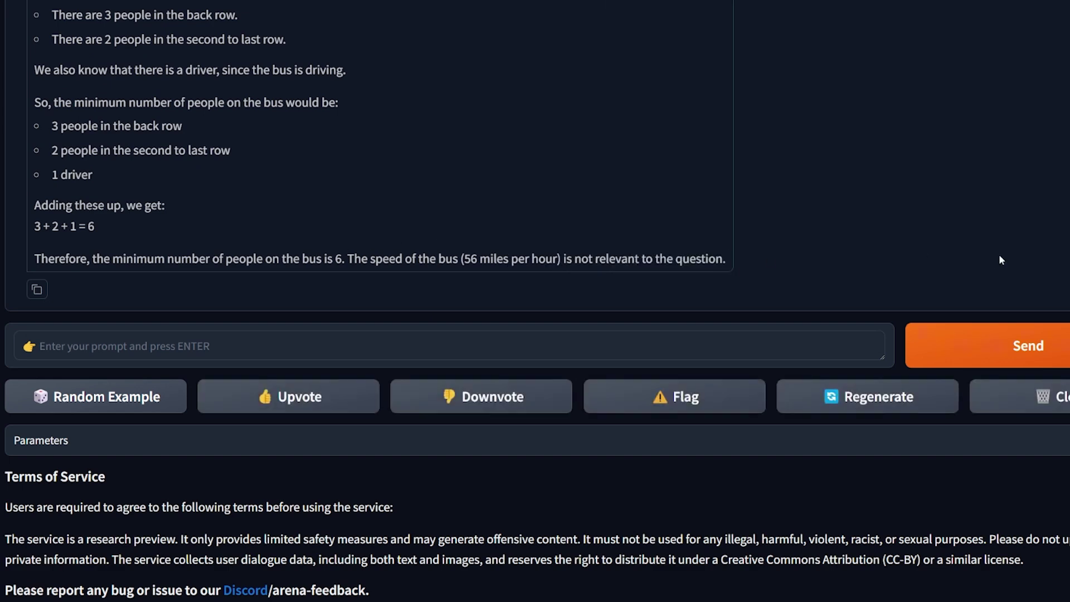
{"action": "scroll", "coordinate": [1000, 260], "scroll_direction": "up", "scroll_amount": 1}
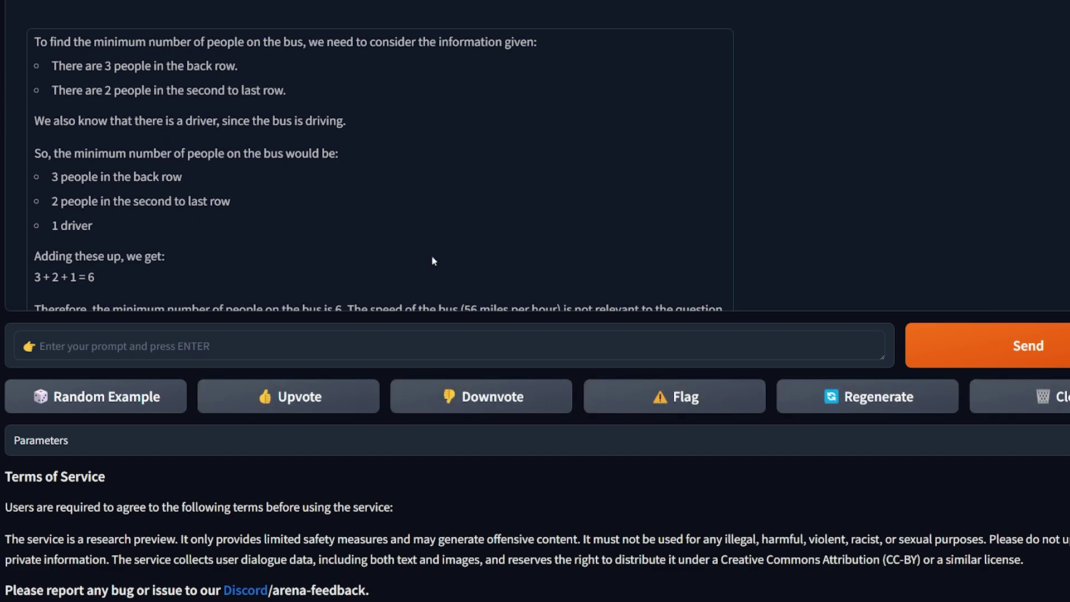
{"action": "left_click", "coordinate": [78, 275]}
{"action": "triple_click", "coordinate": [92, 233]}
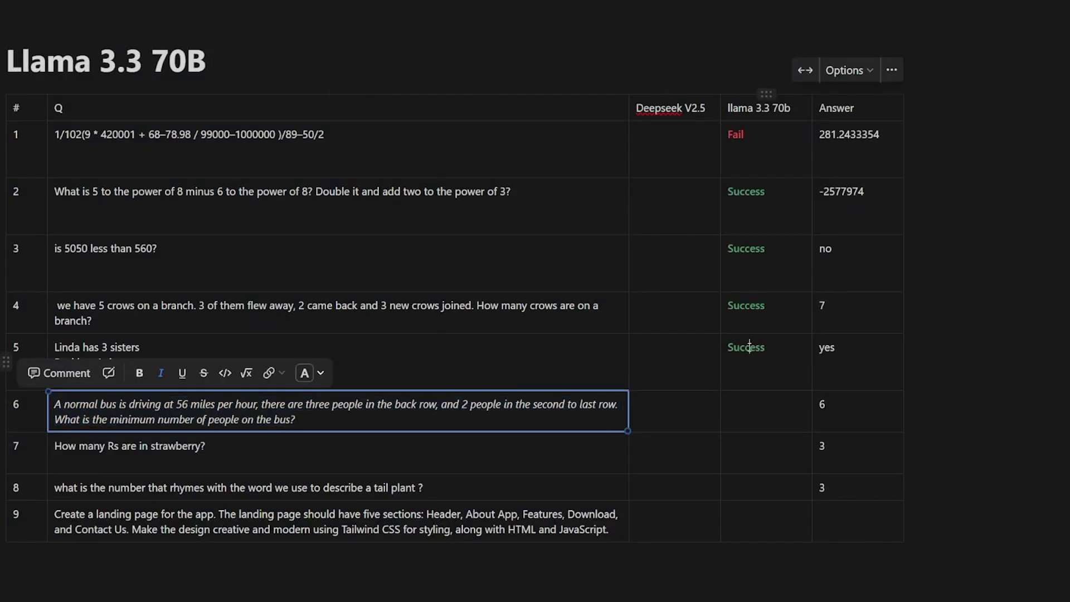
Mark row 5 as Success, then send the strawberry question and check its count of 2
{"action": "left_click", "coordinate": [750, 346]}
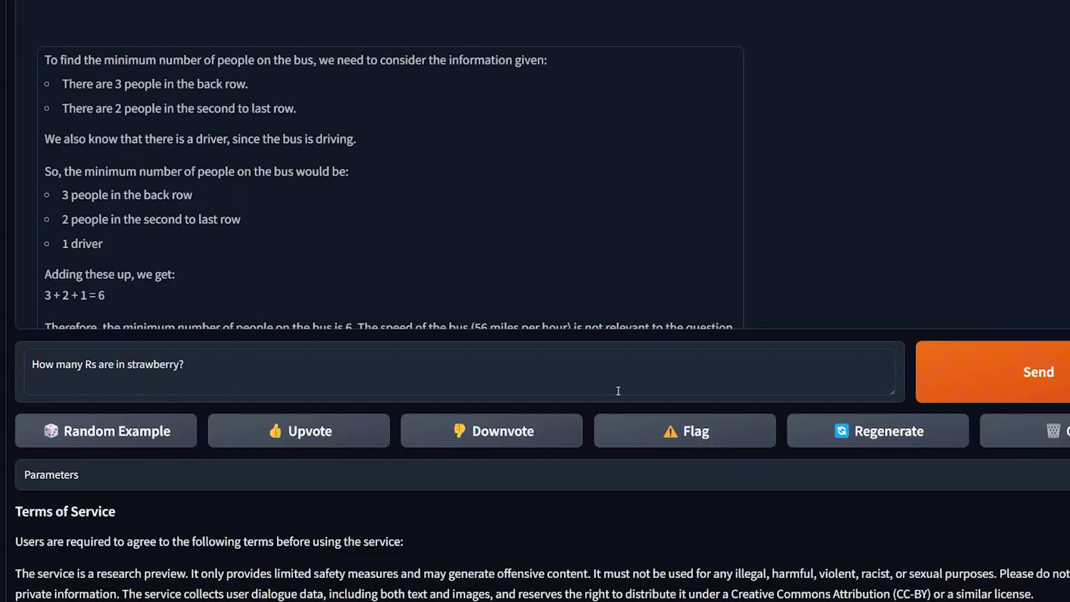
{"action": "left_click", "coordinate": [1022, 387]}
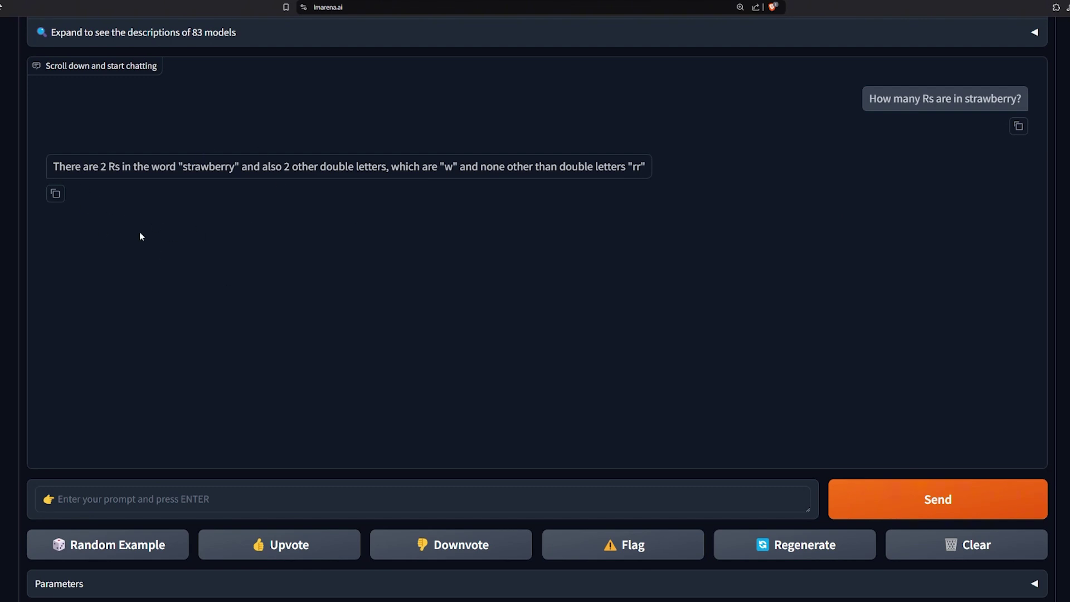
{"action": "double_click", "coordinate": [105, 166]}
Pick up the row 7 question from Notion and check the tall-plant riddle answer of three
{"action": "key", "text": "ctrl+Tab"}
{"action": "triple_click", "coordinate": [307, 445]}
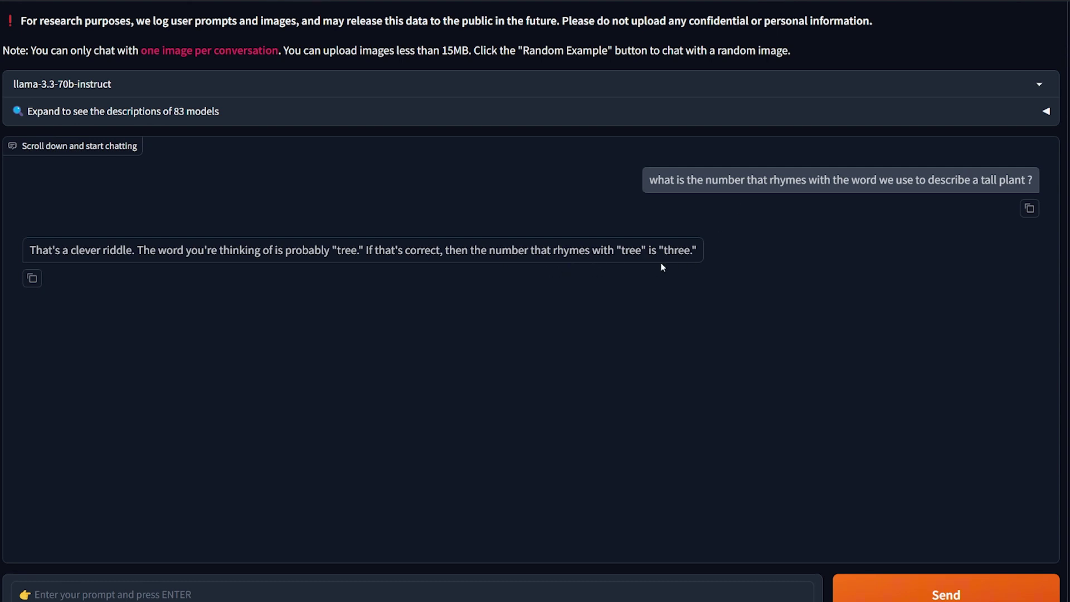
{"action": "left_click_drag", "start_coordinate": [660, 252], "coordinate": [698, 252]}
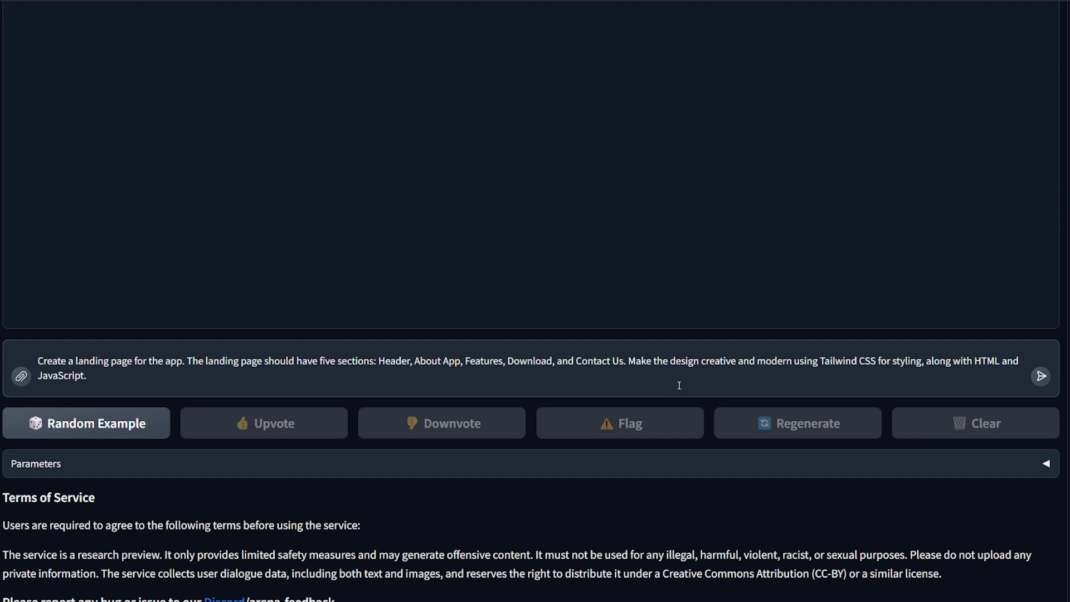
Send the five-section landing page request and scroll through Llama's generated code
{"action": "left_click", "coordinate": [1041, 377]}
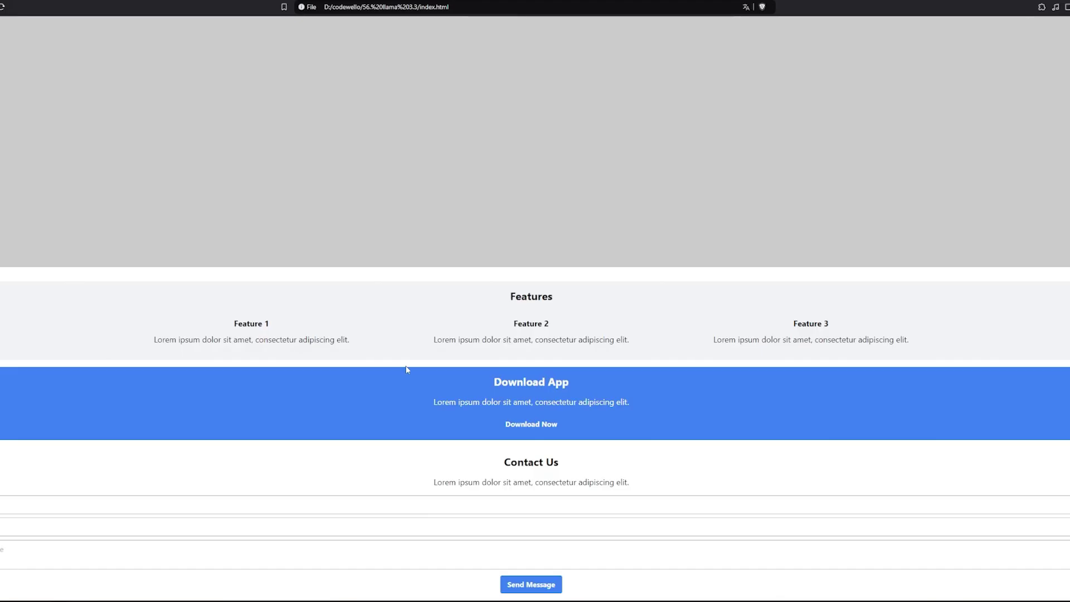
{"action": "scroll", "coordinate": [456, 355], "scroll_direction": "up", "scroll_amount": 5}
{"action": "scroll", "coordinate": [456, 355], "scroll_direction": "up", "scroll_amount": 10}
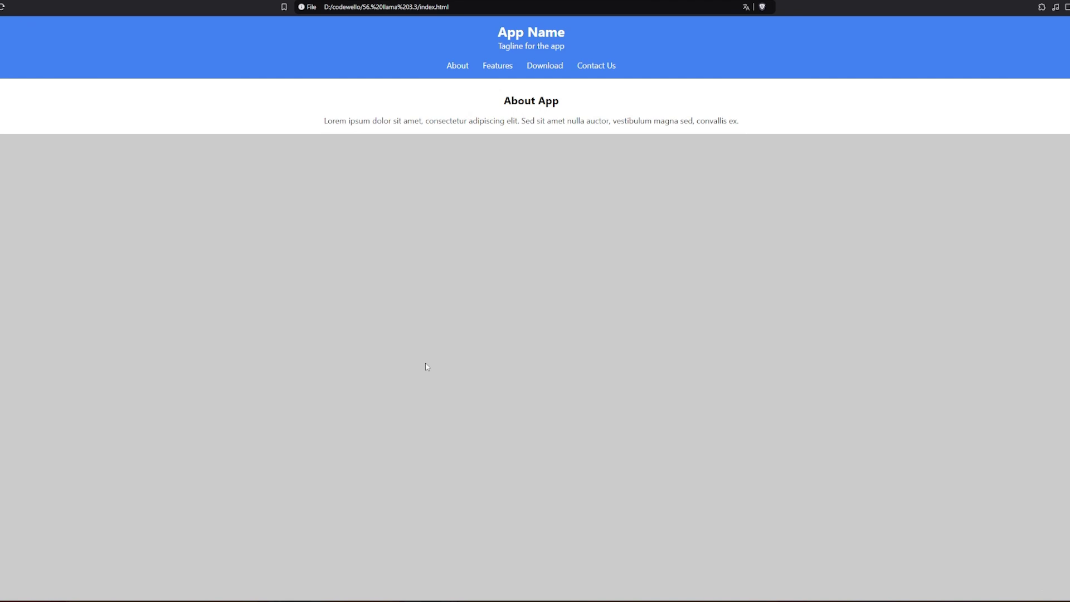
{"action": "scroll", "coordinate": [426, 366], "scroll_direction": "down", "scroll_amount": 15}
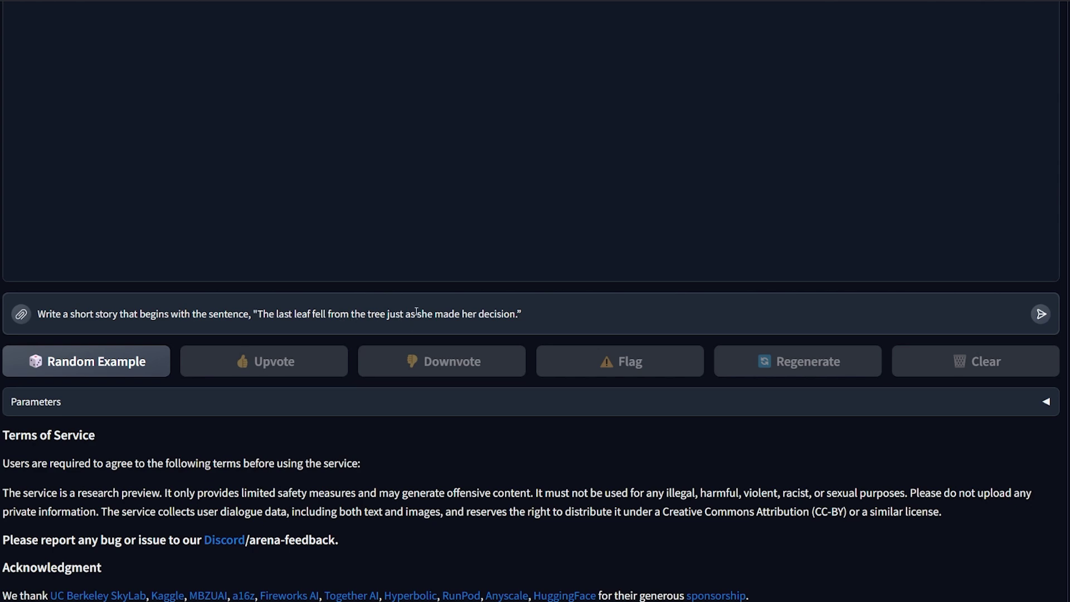
Send the falling-leaf short story prompt and verify the story opens with that sentence
{"action": "left_click", "coordinate": [1041, 314]}
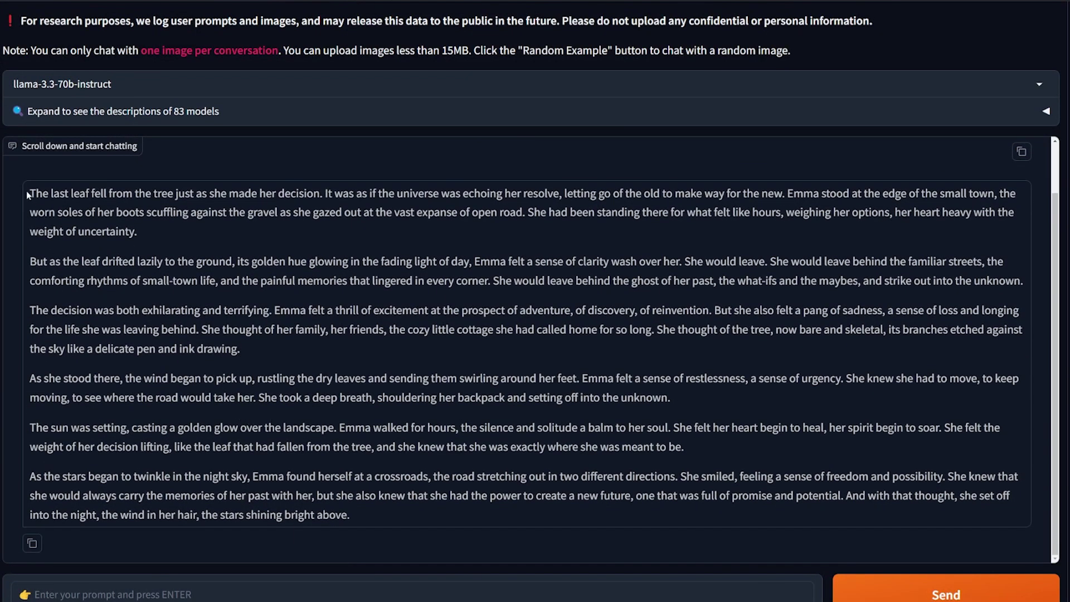
{"action": "left_click_drag", "start_coordinate": [27, 192], "coordinate": [325, 195]}
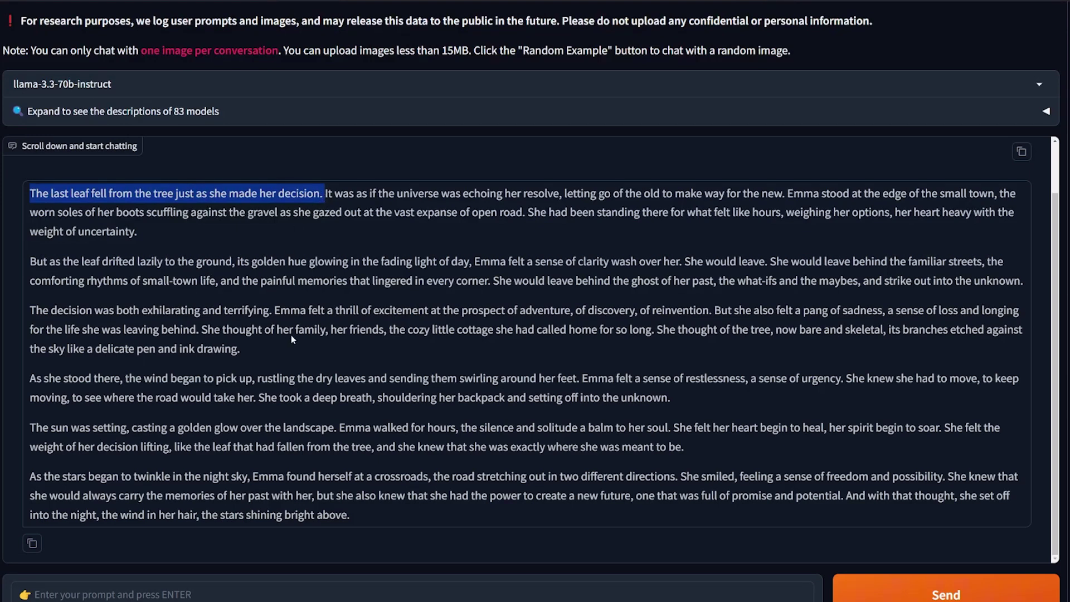
{"action": "scroll", "coordinate": [877, 336], "scroll_direction": "up", "scroll_amount": 1}
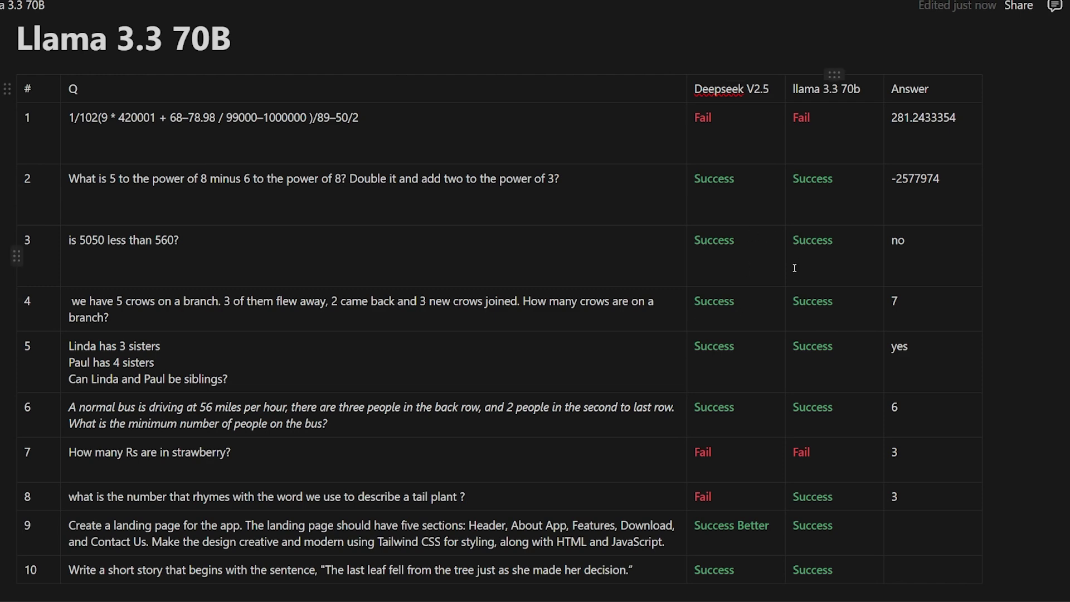
{"action": "scroll", "coordinate": [778, 266], "scroll_direction": "down", "scroll_amount": 2}
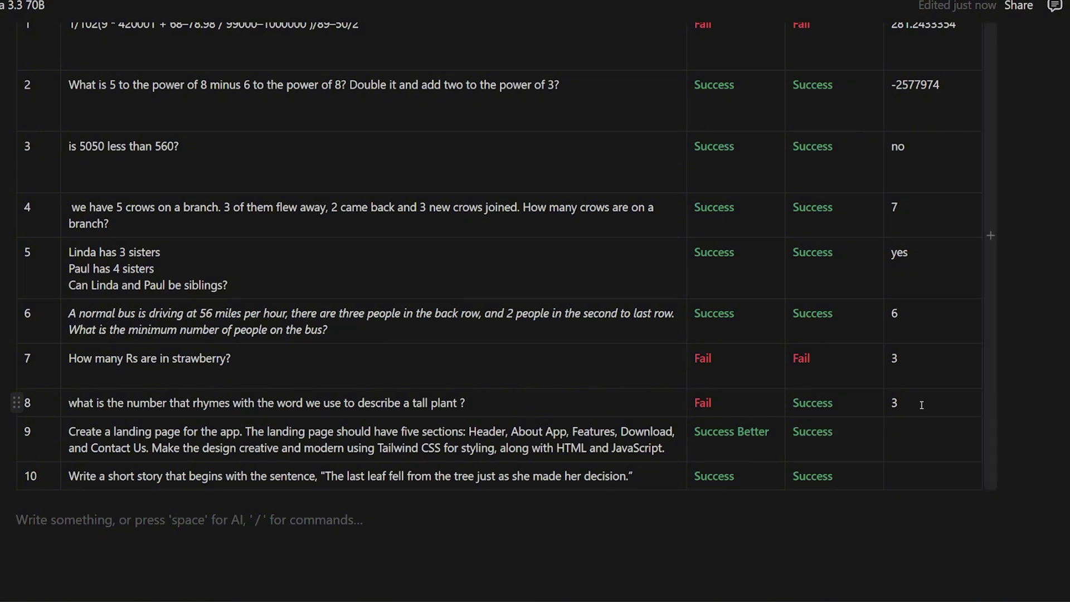
{"action": "double_click", "coordinate": [848, 400]}
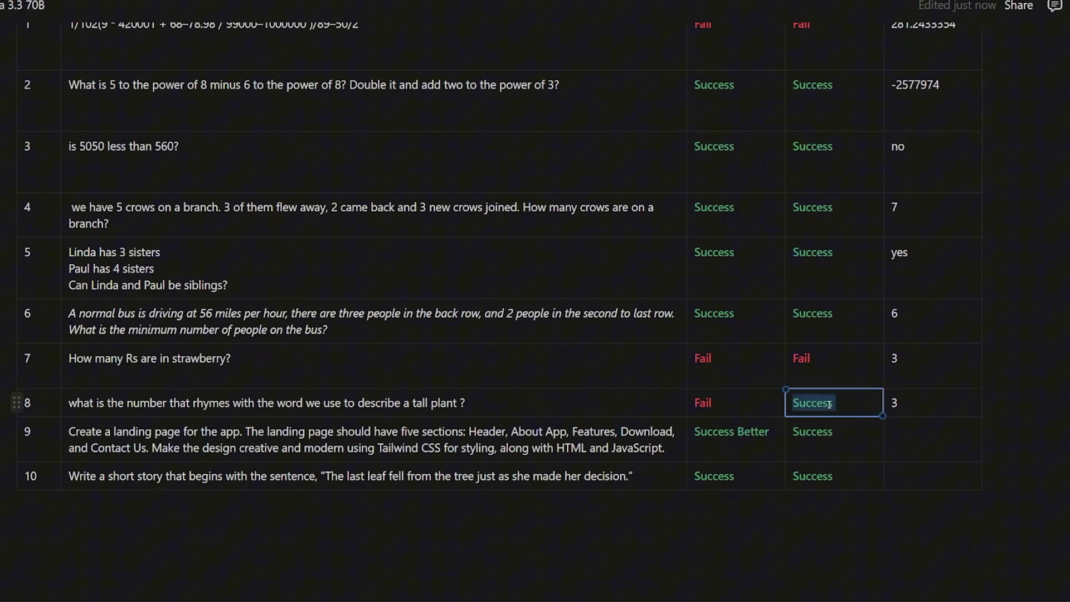
{"action": "left_click", "coordinate": [672, 446]}
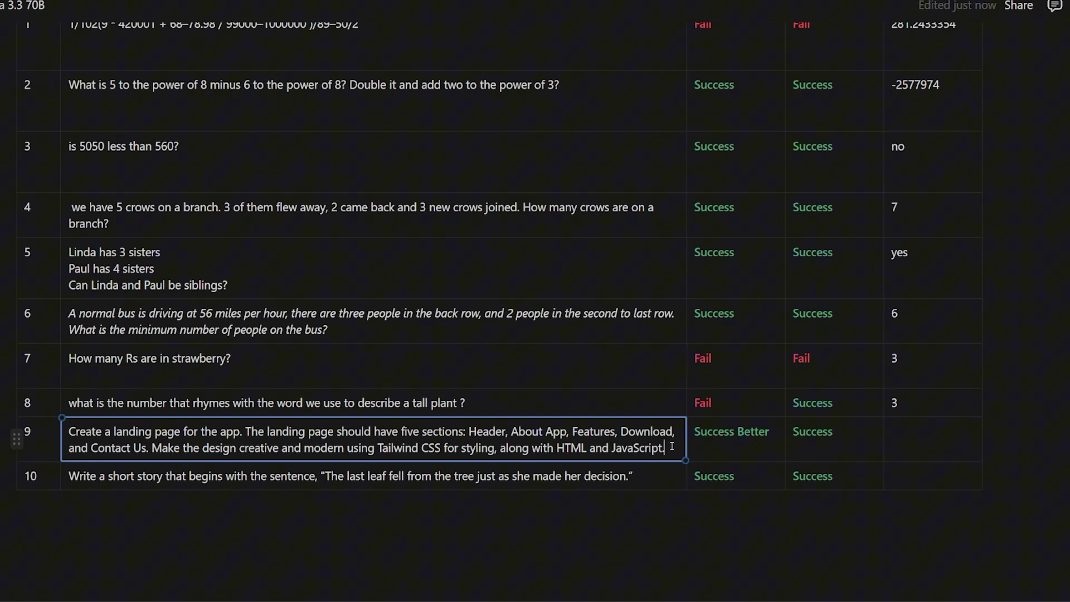
{"action": "double_click", "coordinate": [732, 434]}
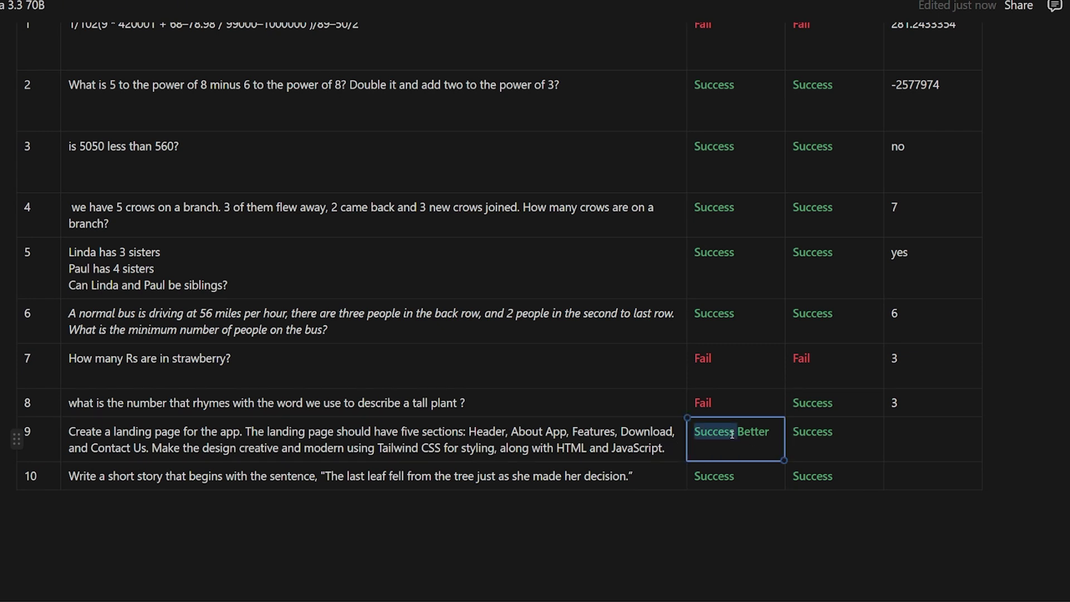
{"action": "triple_click", "coordinate": [732, 434]}
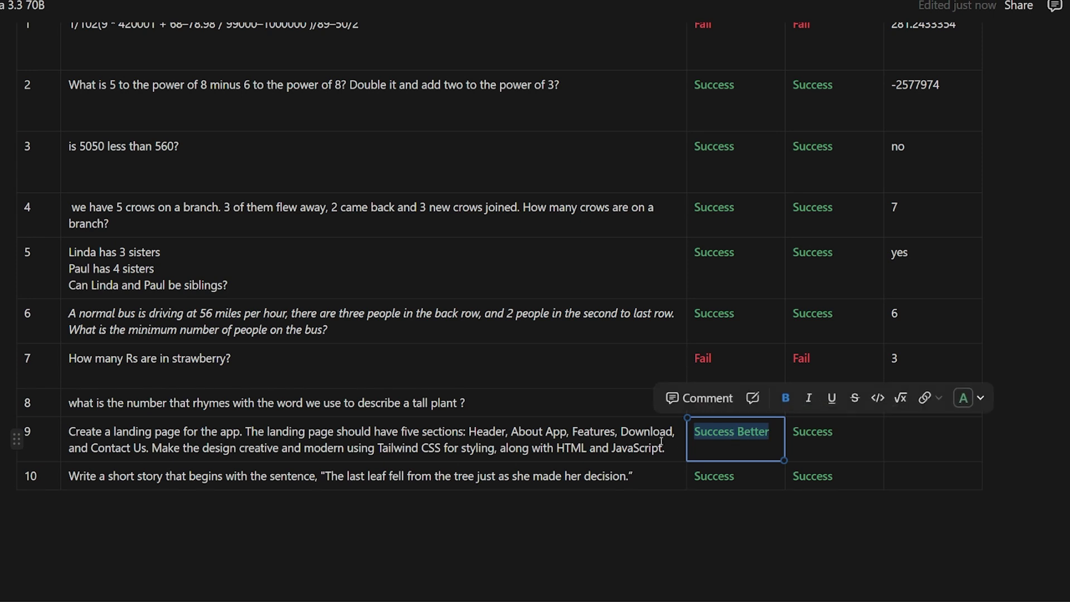
{"action": "double_click", "coordinate": [712, 477]}
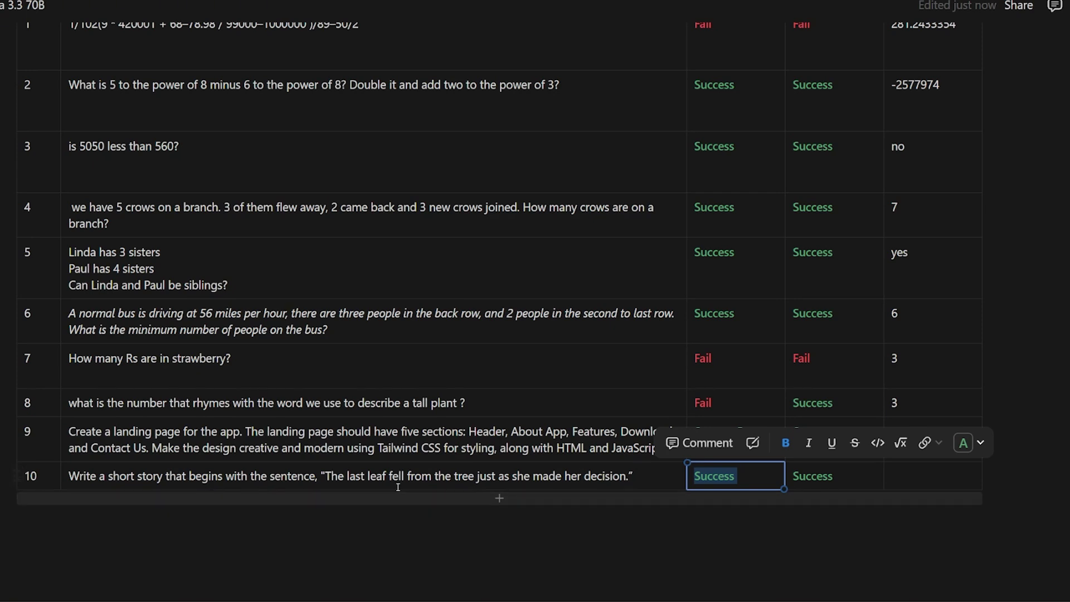
{"action": "left_click_drag", "start_coordinate": [324, 477], "coordinate": [634, 477]}
{"action": "left_click", "coordinate": [751, 476]}
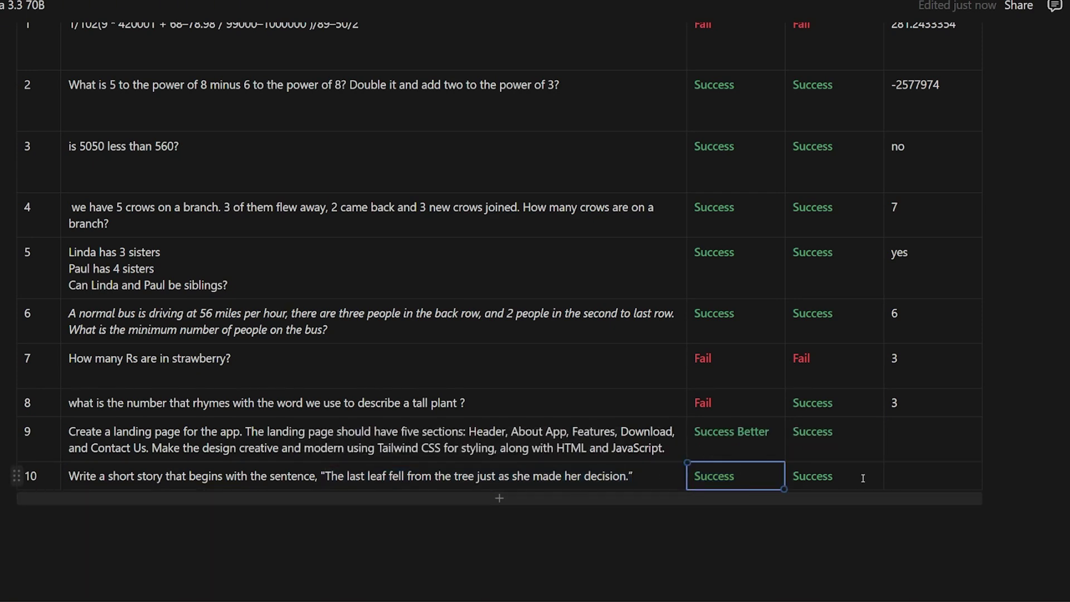
{"action": "left_click", "coordinate": [861, 477]}
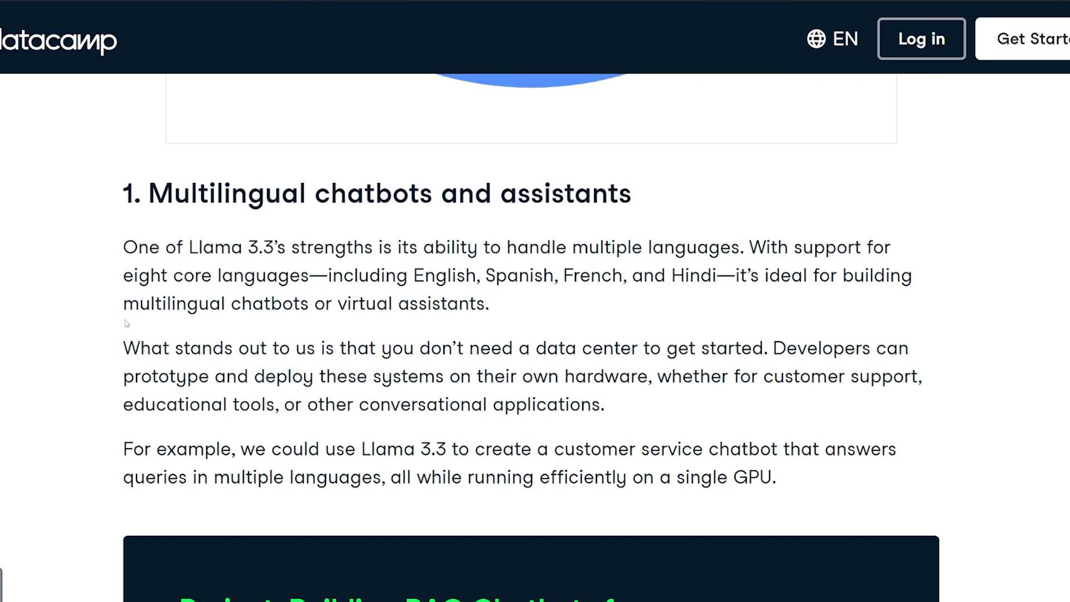
Scroll to the article's '2. Coding support and software development' section and highlight its heading
{"action": "scroll", "coordinate": [127, 323], "scroll_direction": "down", "scroll_amount": 10}
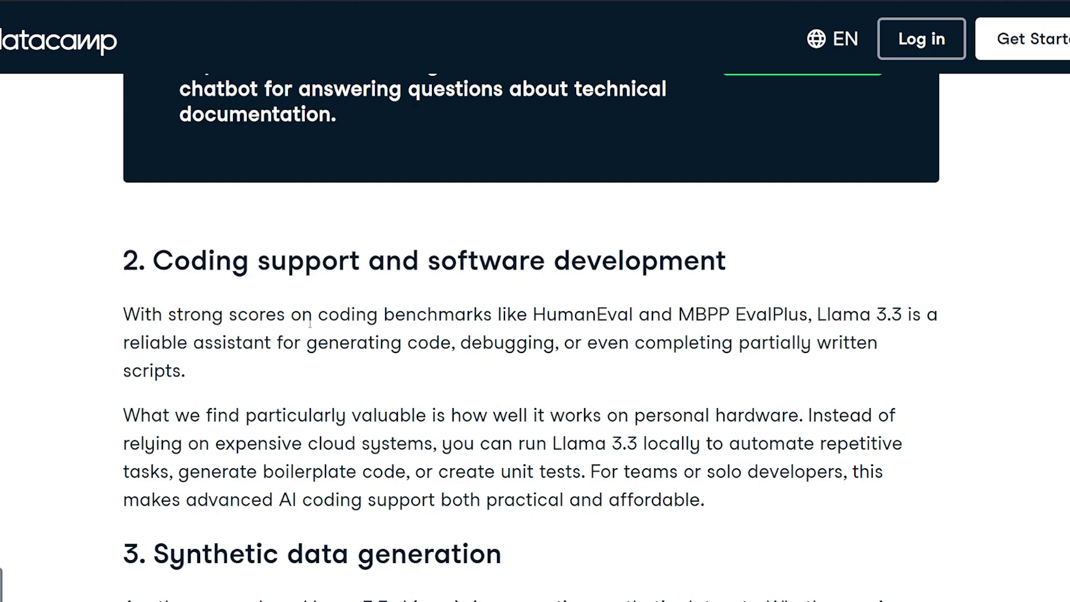
{"action": "left_click_drag", "start_coordinate": [158, 263], "coordinate": [791, 272]}
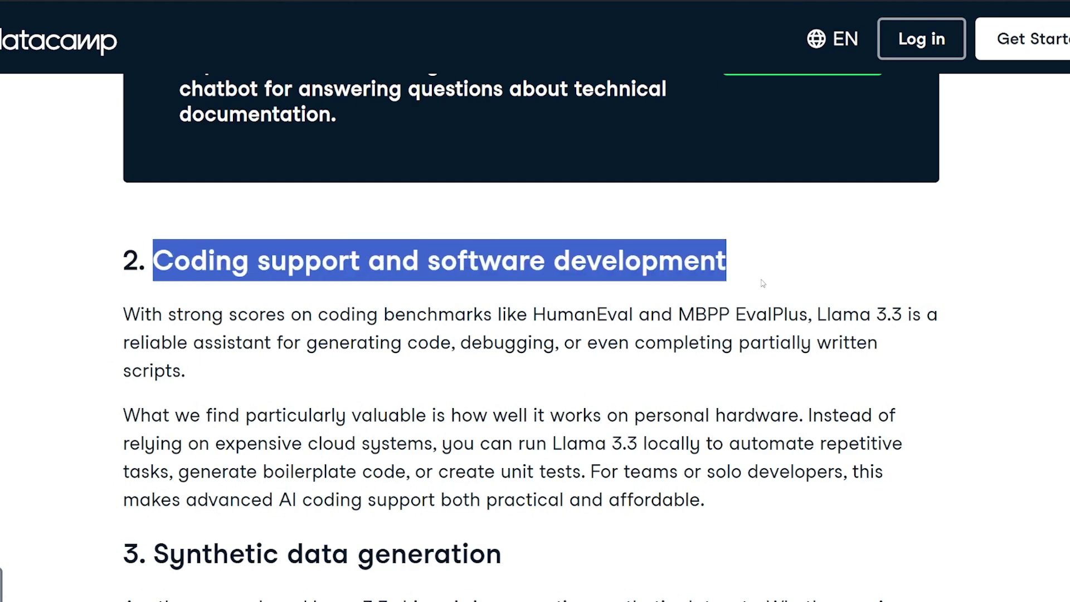